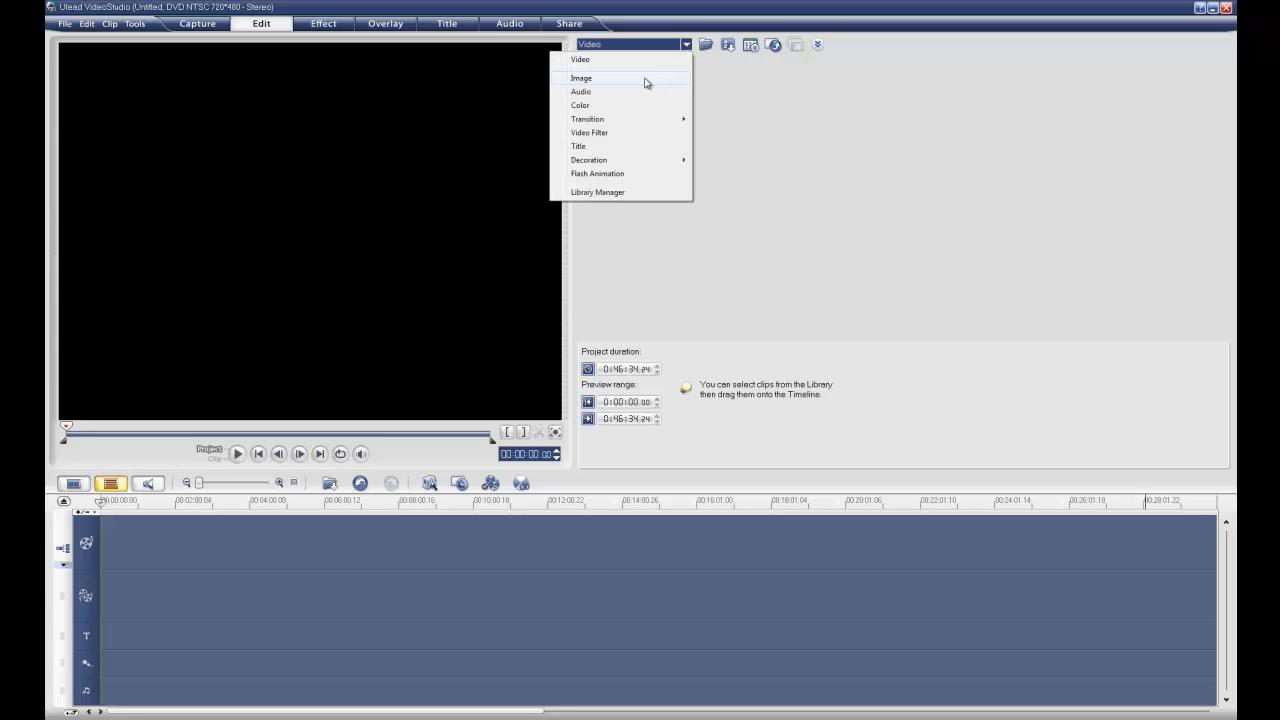
Step: Delete the sunflower sample thumbnail from the Image library
click(647, 83)
click(597, 84)
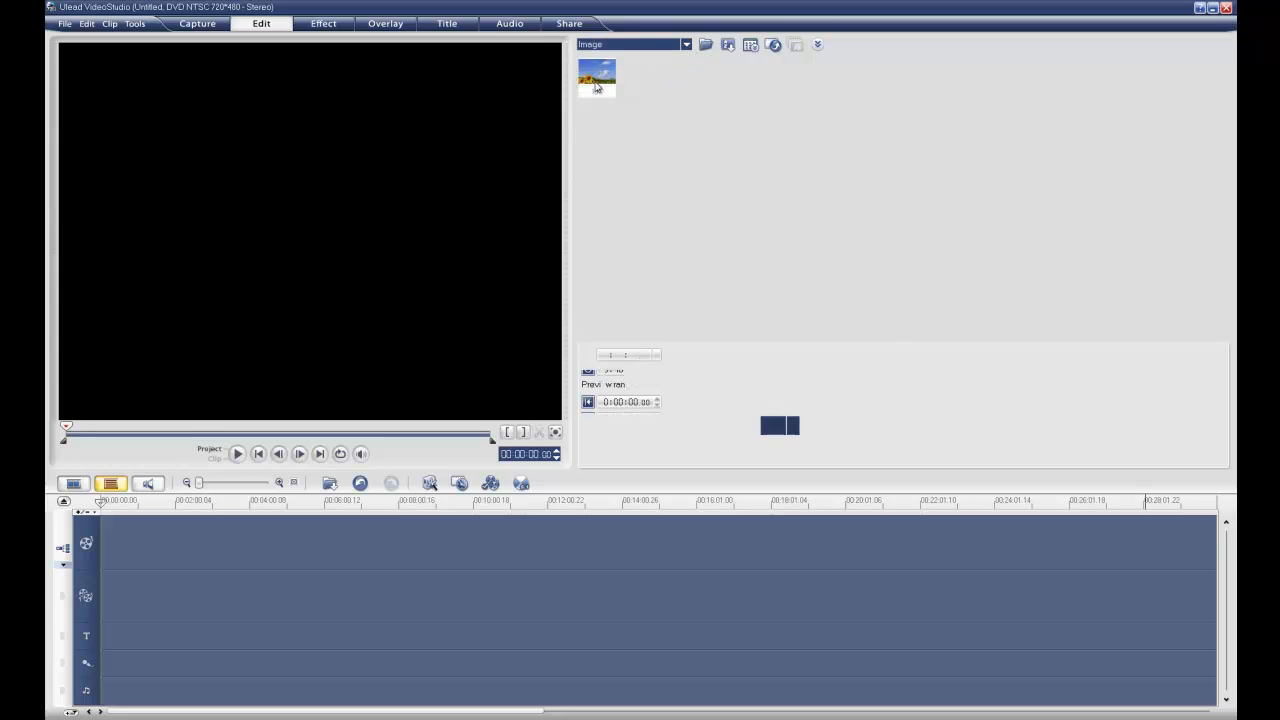
right_click(596, 80)
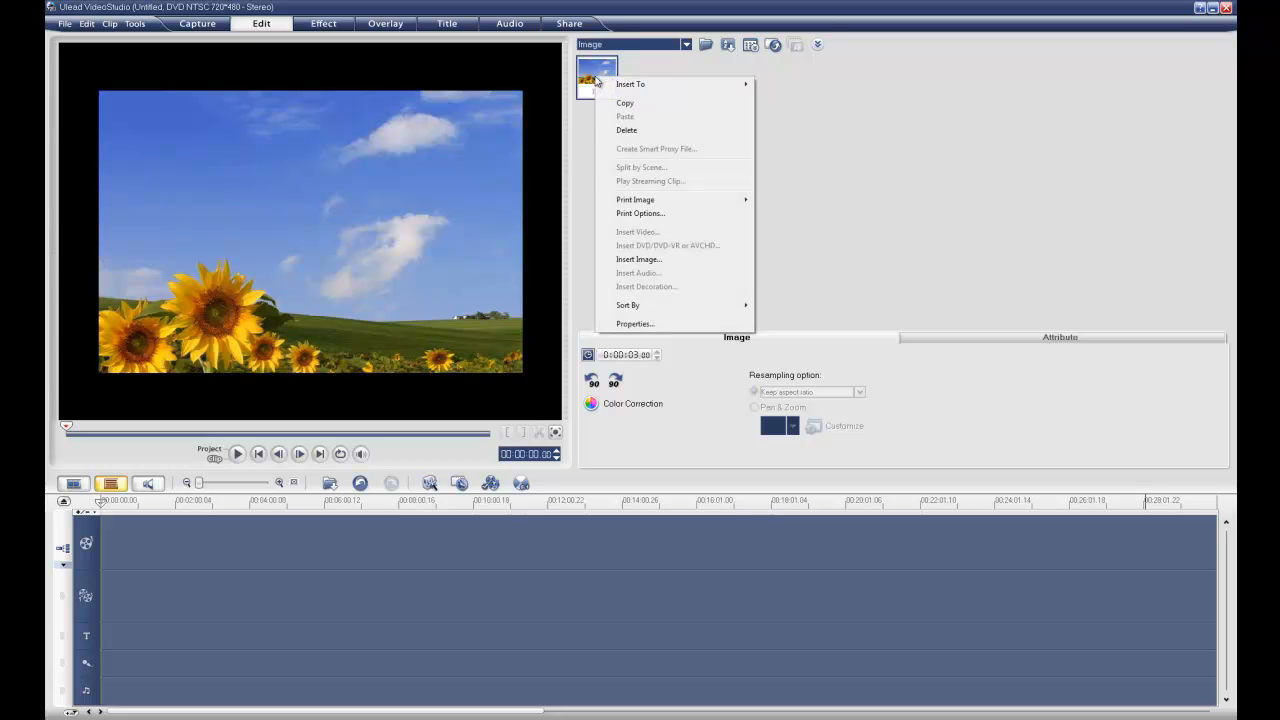
click(630, 131)
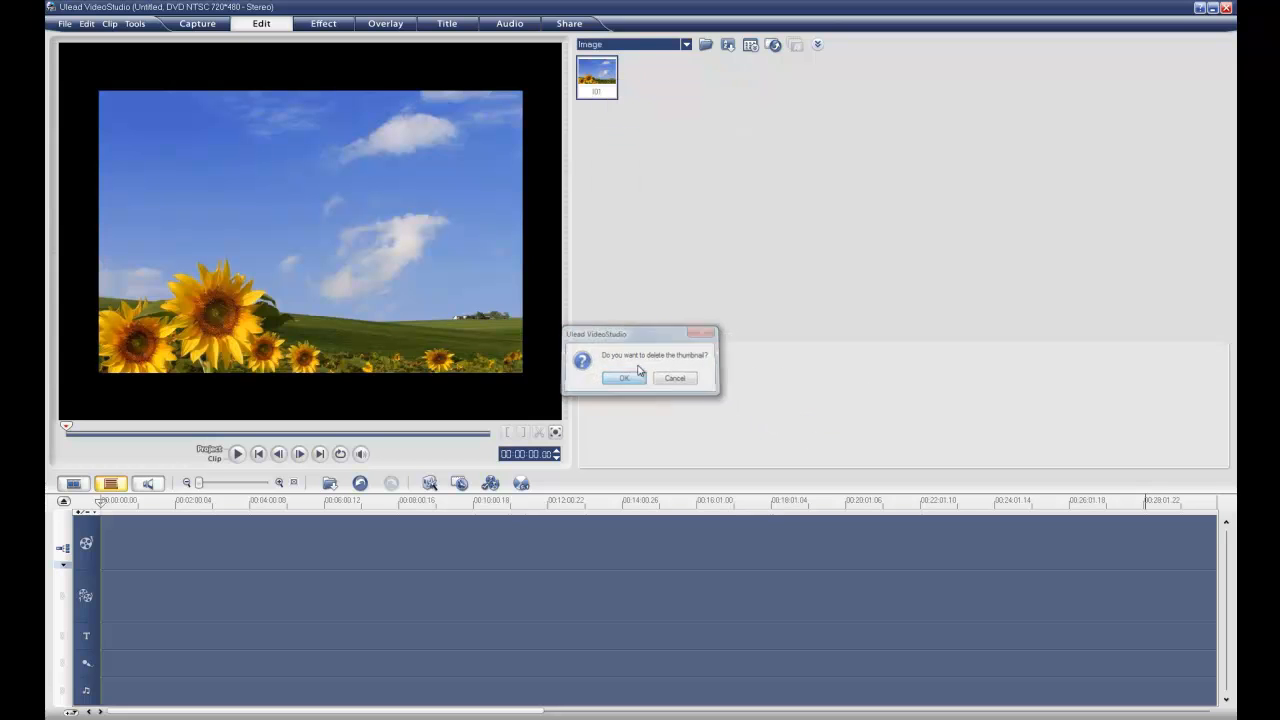
click(624, 377)
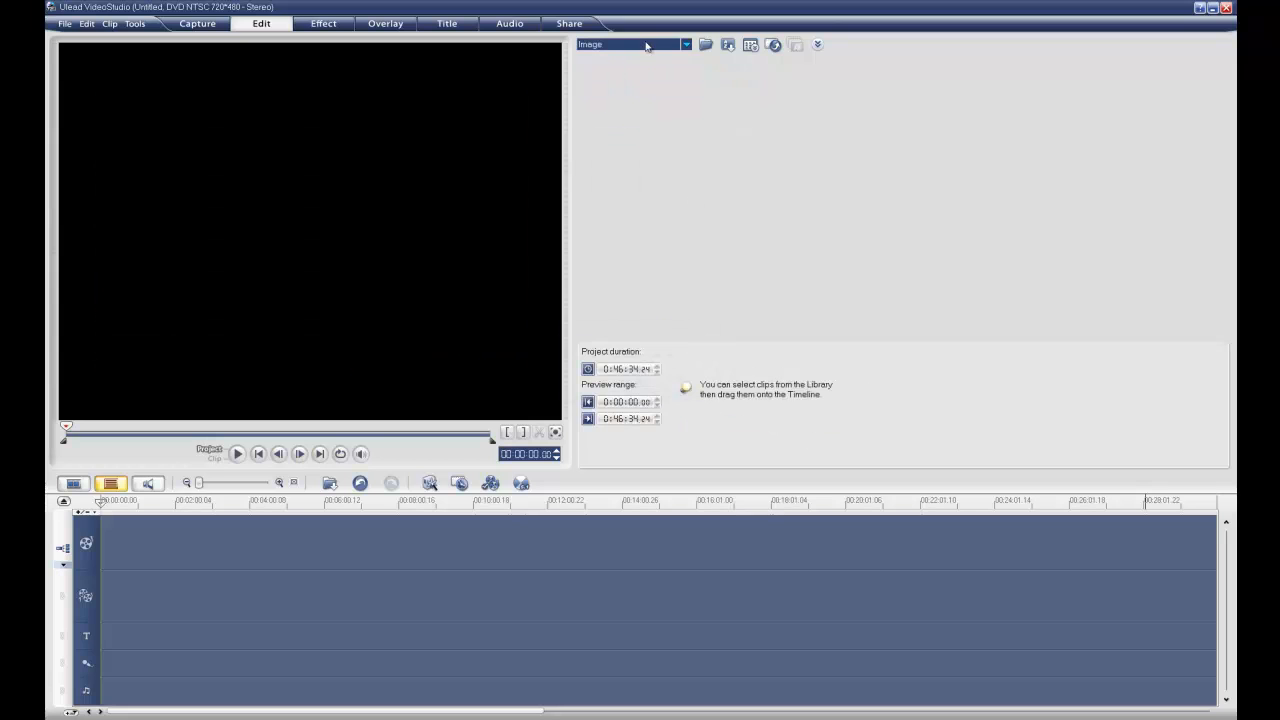
Step: Start loading images into the library and open the Slike folder on the Desktop
click(708, 48)
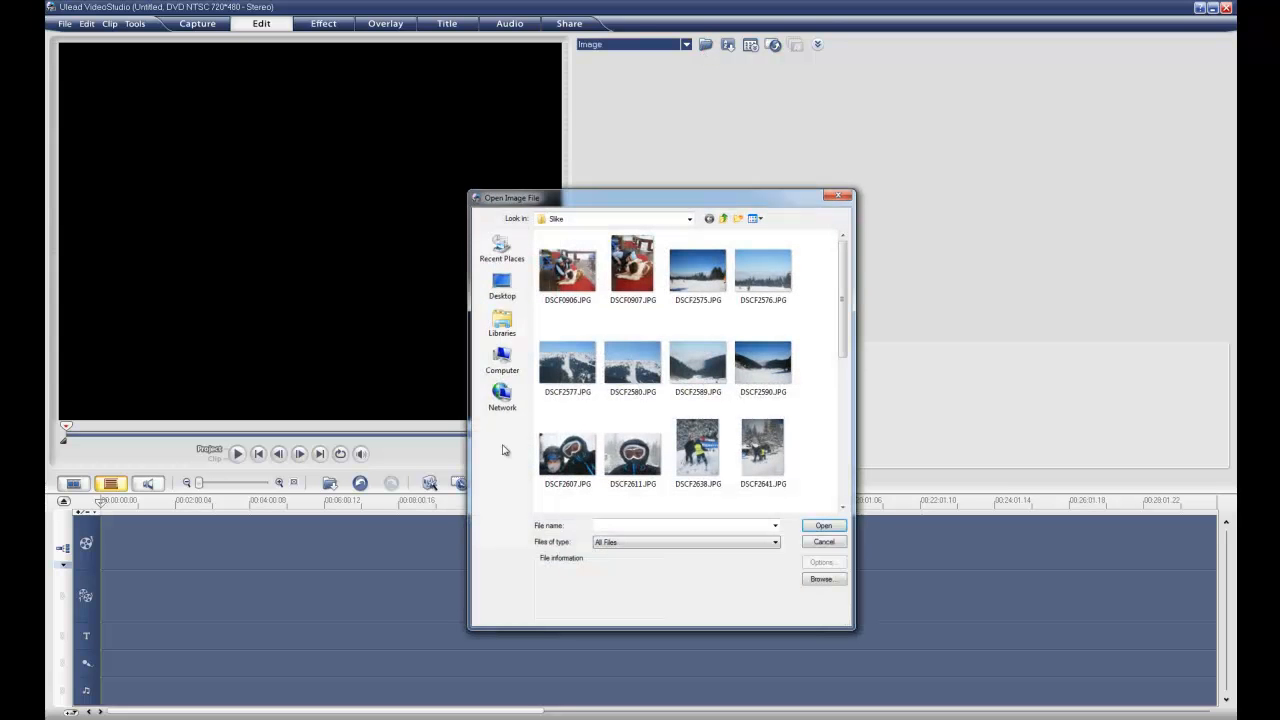
click(497, 298)
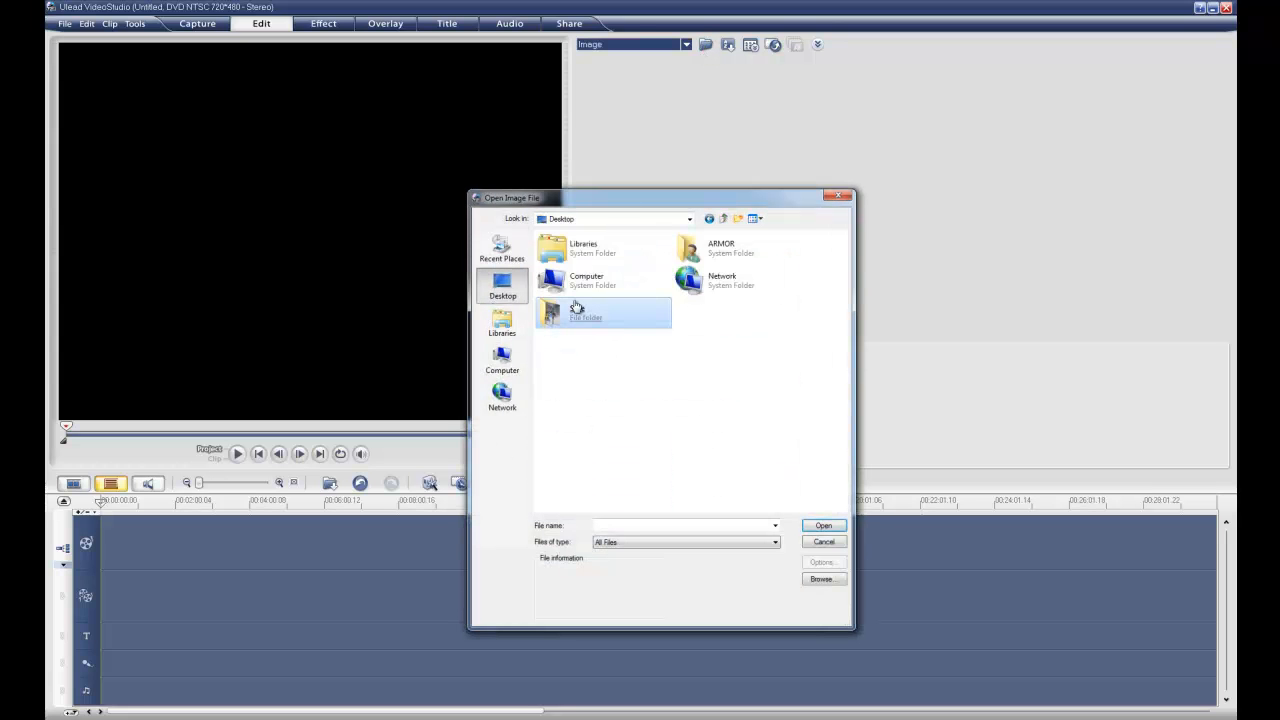
double_click(578, 312)
Step: Select the photos DSCF0906, DSCF2575, DSCF2589, DSCF2611 and DSCF2641 individually in the Slike folder
click(762, 448)
mouse_move(843, 318)
mouse_down()
mouse_move(866, 430)
mouse_move(850, 317)
mouse_up()
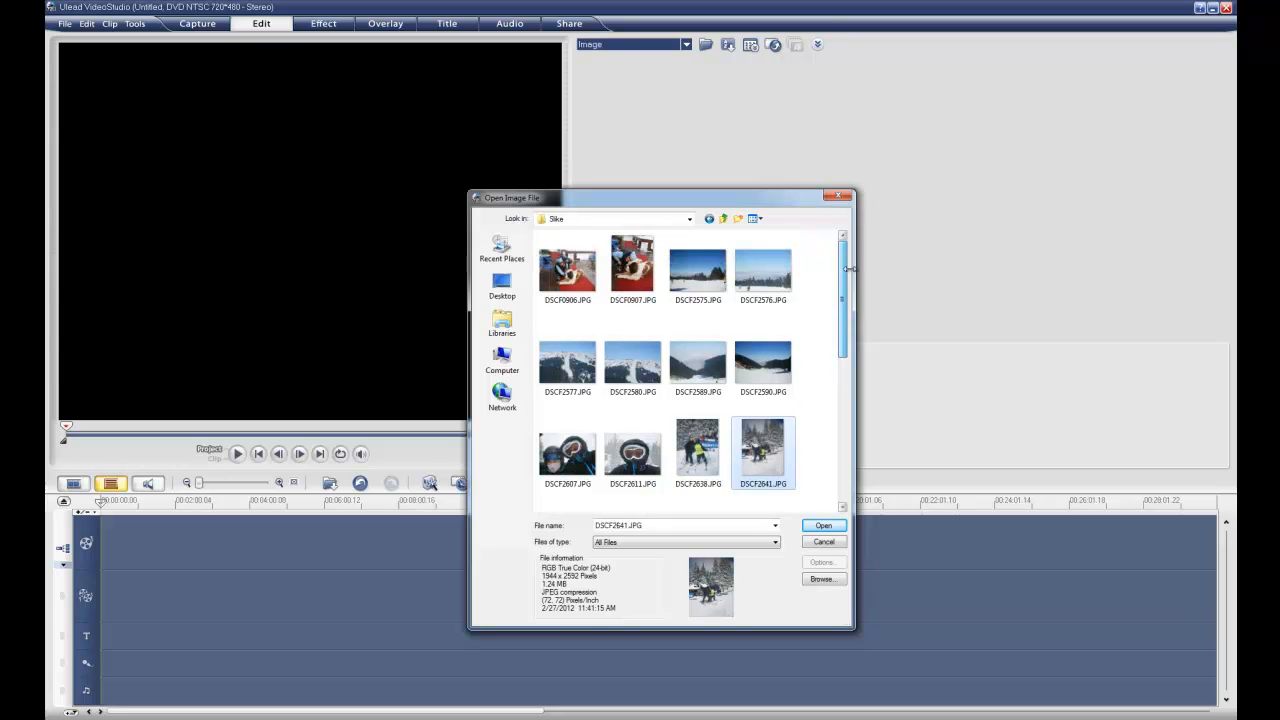
click(788, 343)
key(Home)
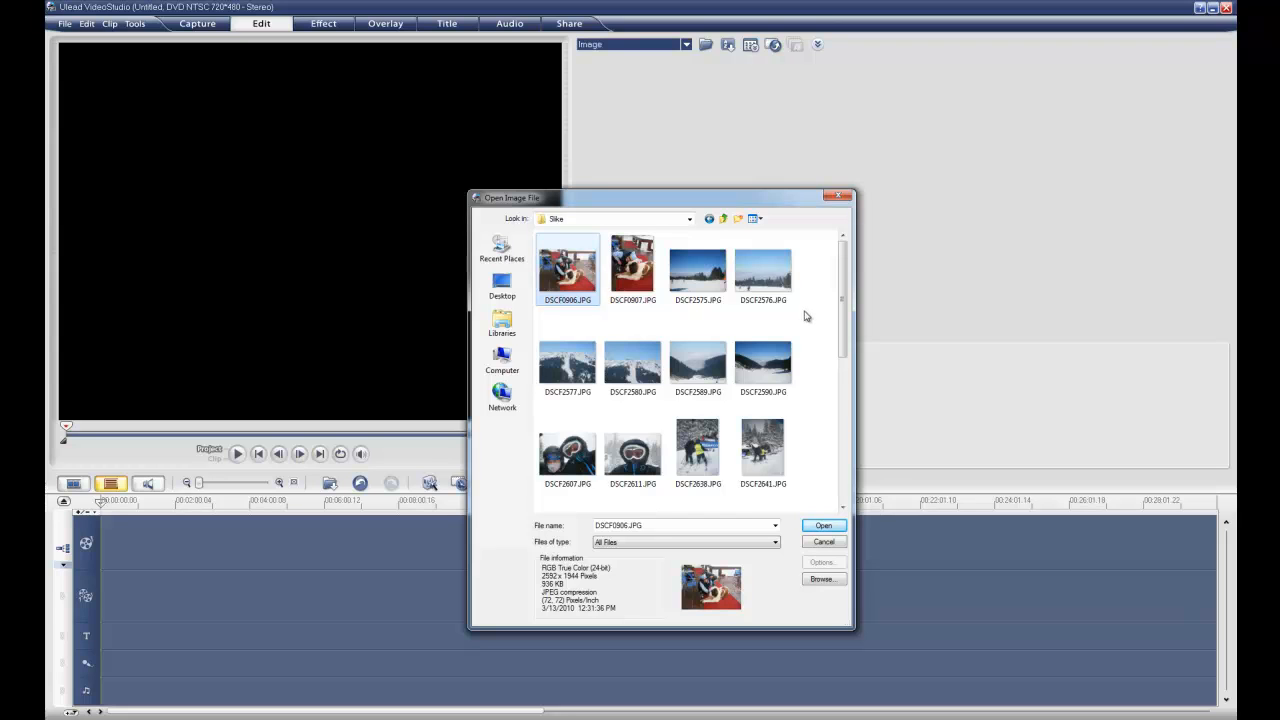
ctrl+click(695, 295)
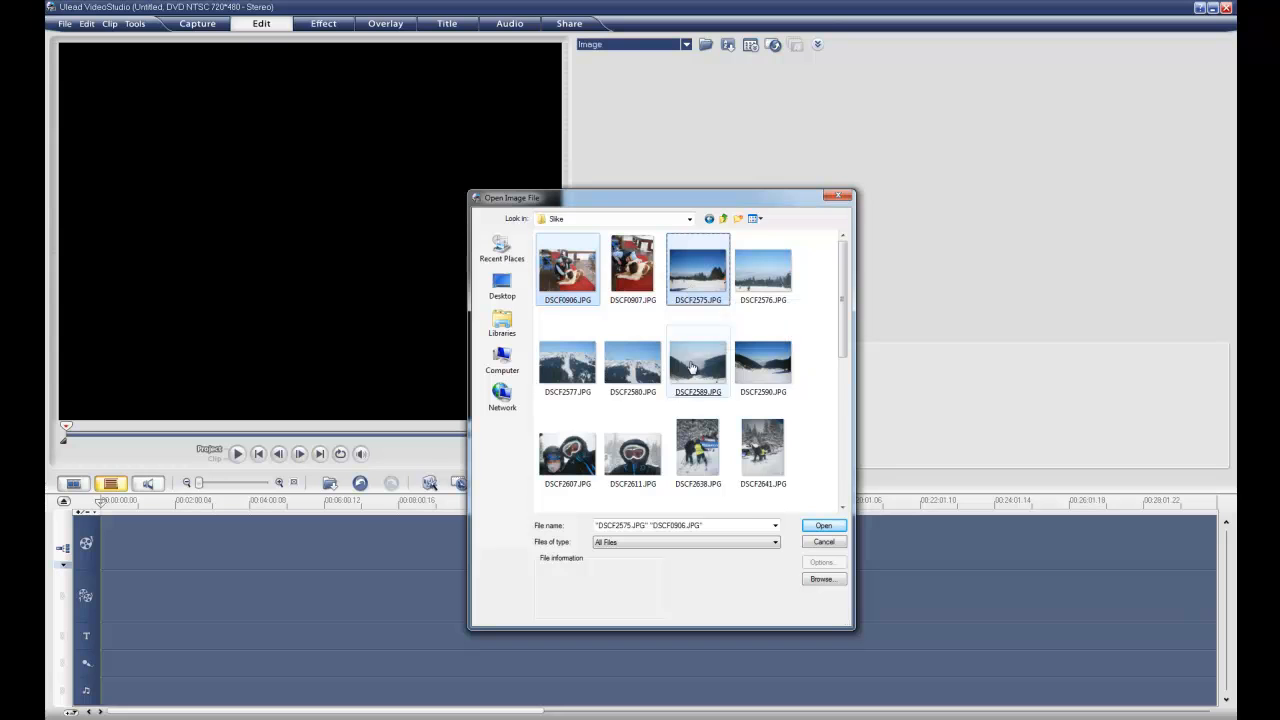
ctrl+click(691, 368)
ctrl+click(617, 458)
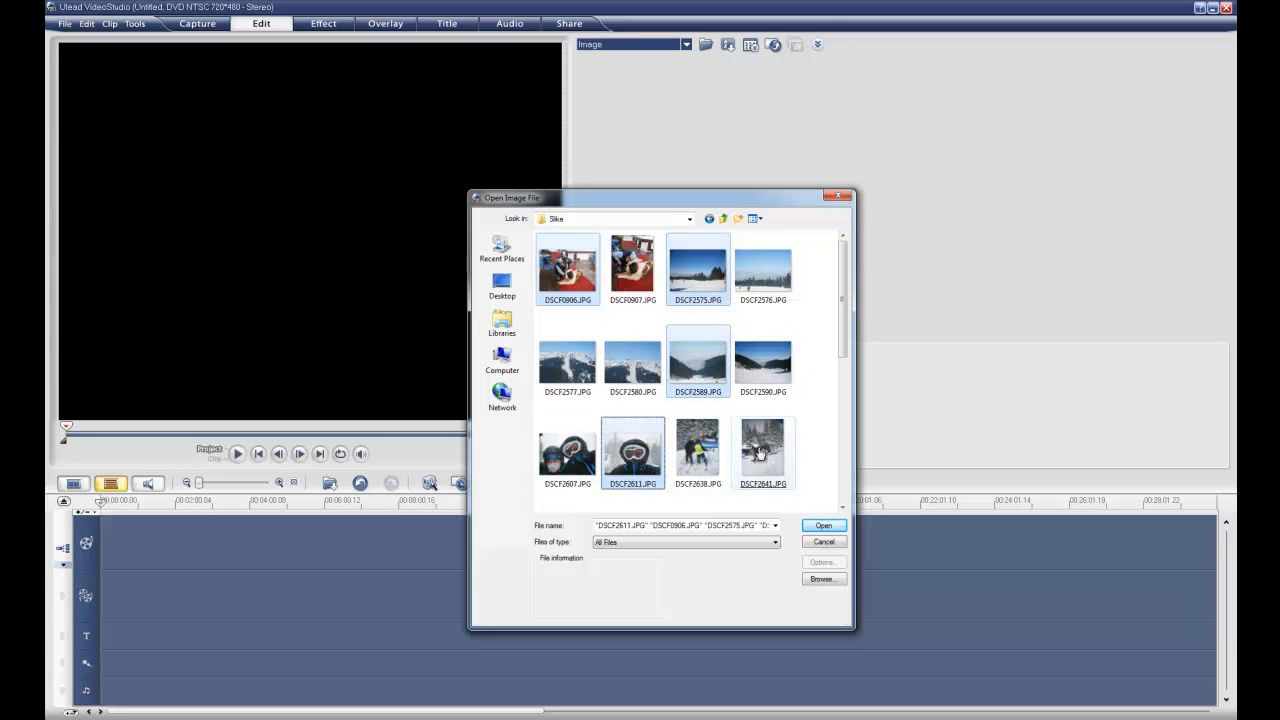
ctrl+click(760, 453)
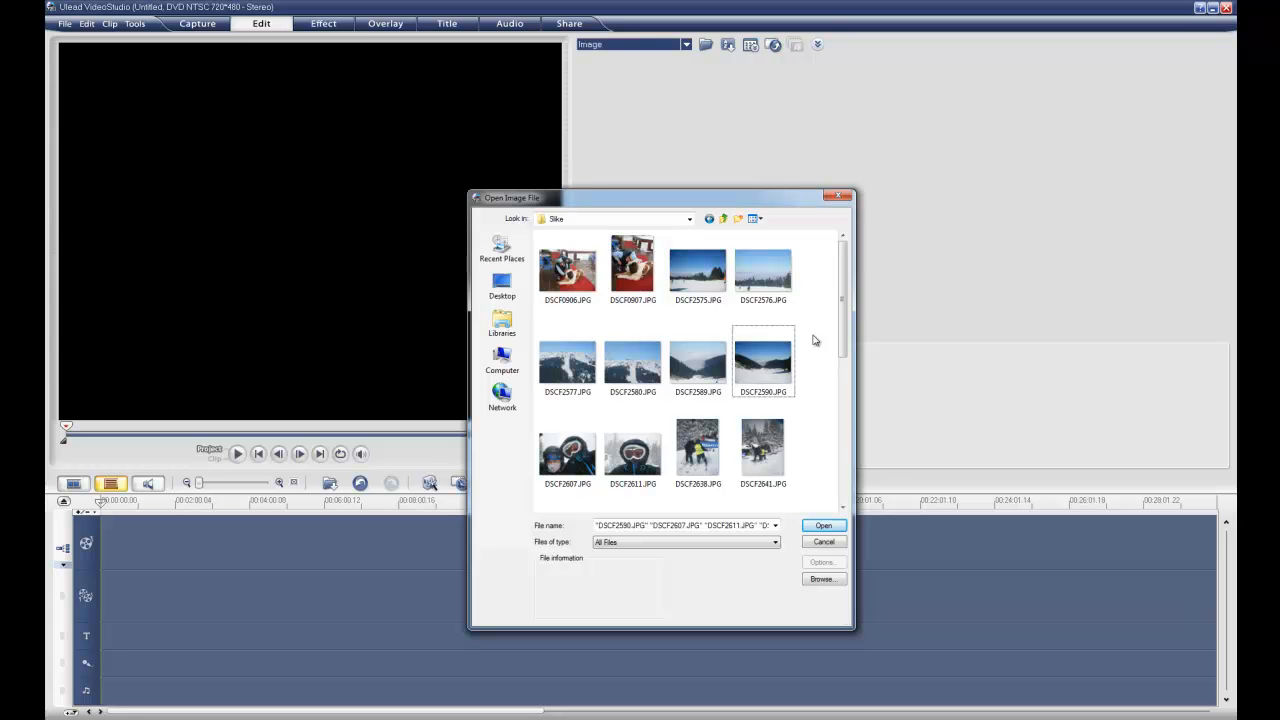
Step: Load all the photos of the Slike folder into the Image library
key(ctrl+a)
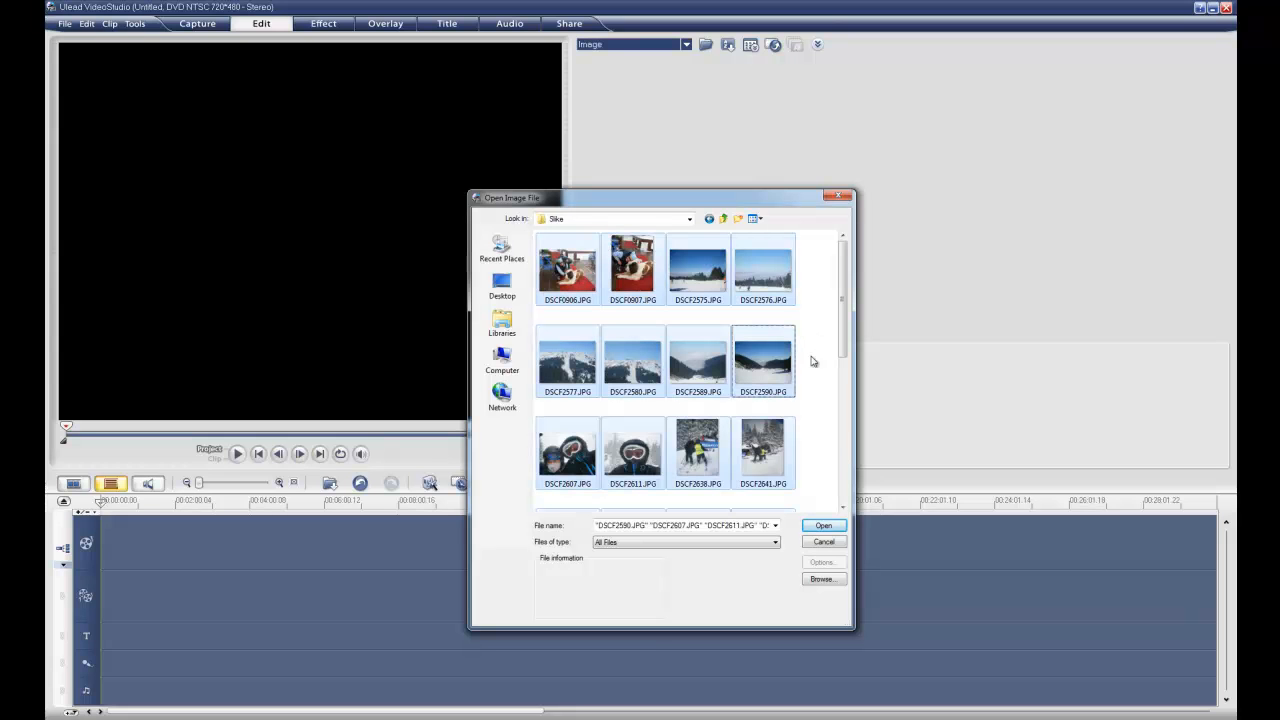
click(822, 526)
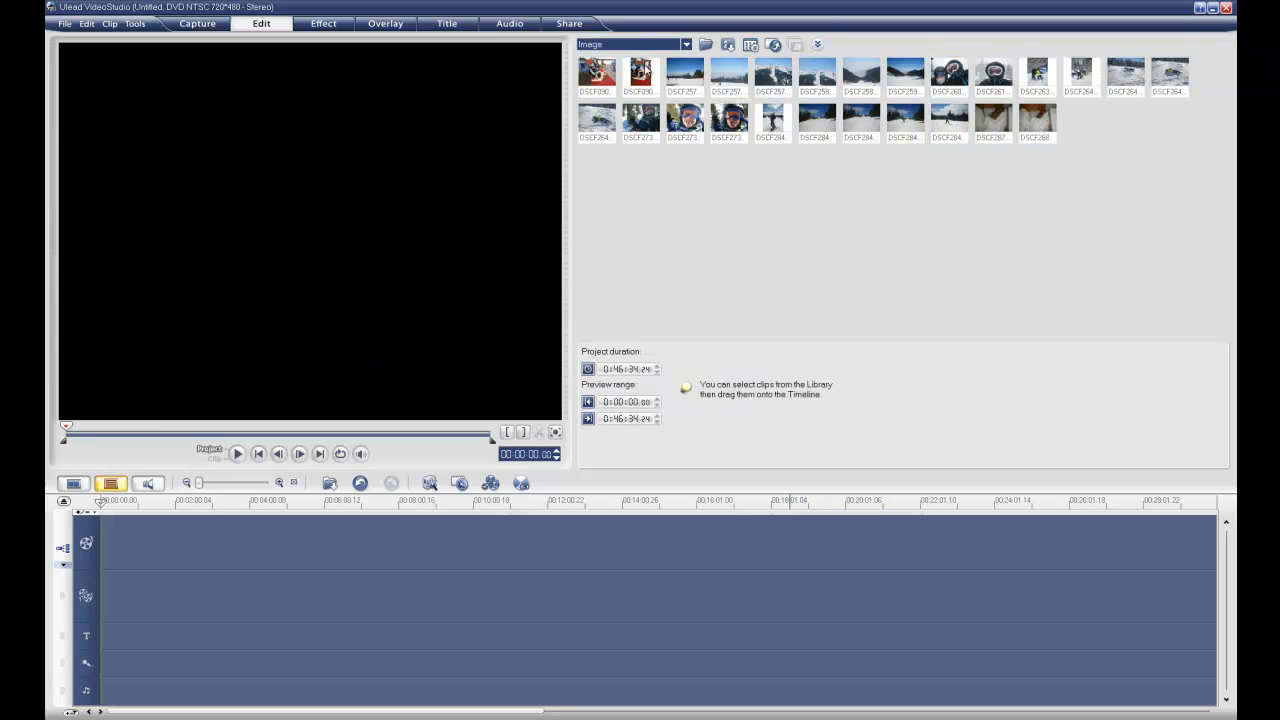
Step: Preview the four snow landscape photos DSCF2575, DSCF2576, DSCF2577 and DSCF2580 in the library
click(683, 80)
click(721, 86)
click(777, 85)
click(814, 85)
click(798, 226)
Step: Place the photo DSCF2575.JPG at the start of the empty video track
drag(685, 75, 213, 552)
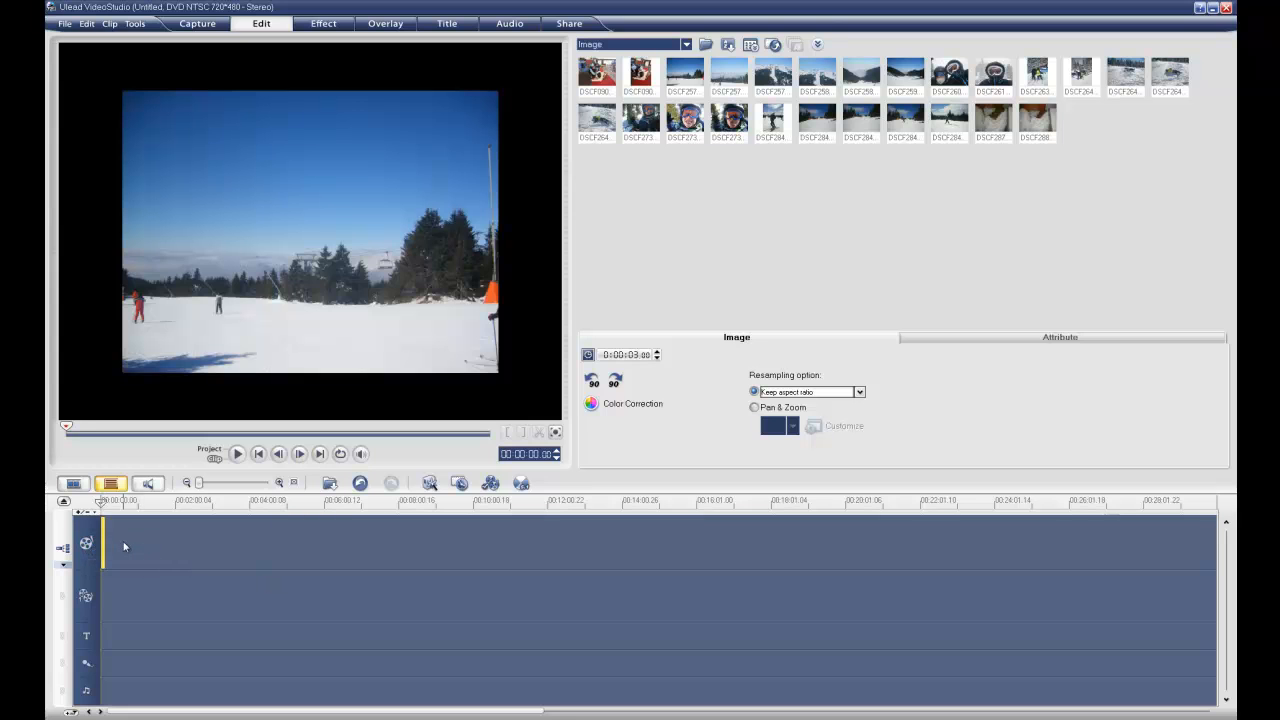
click(281, 483)
click(281, 485)
click(281, 485)
click(281, 485)
click(281, 485)
click(281, 485)
click(281, 485)
click(281, 485)
click(281, 485)
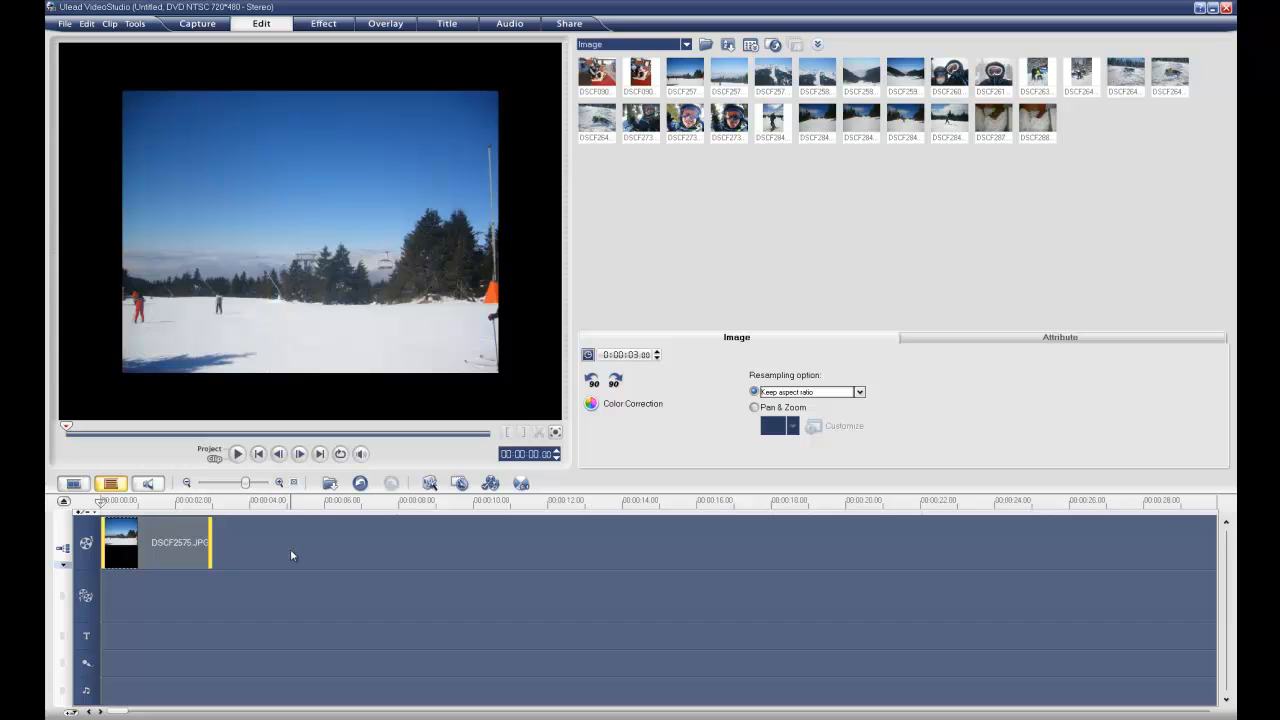
Step: Set the duration of the DSCF2575.JPG clip on the video track to 5 seconds
drag(210, 560, 228, 560)
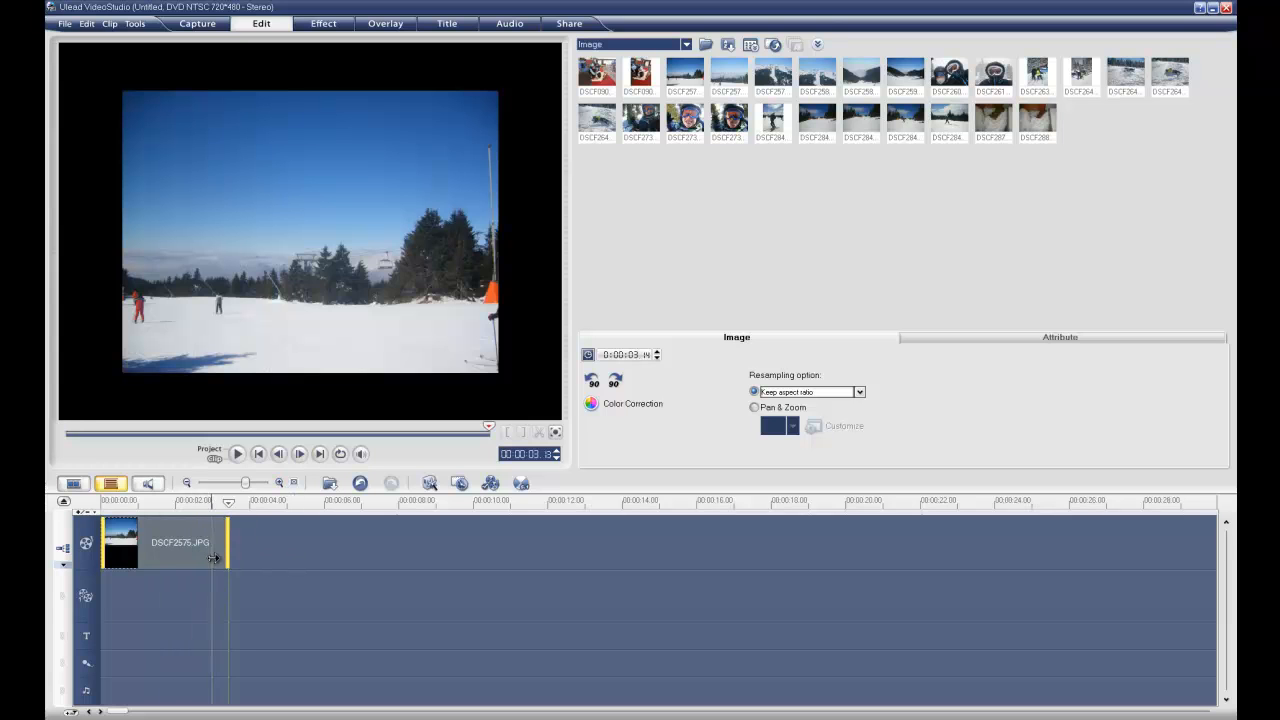
drag(215, 558, 193, 560)
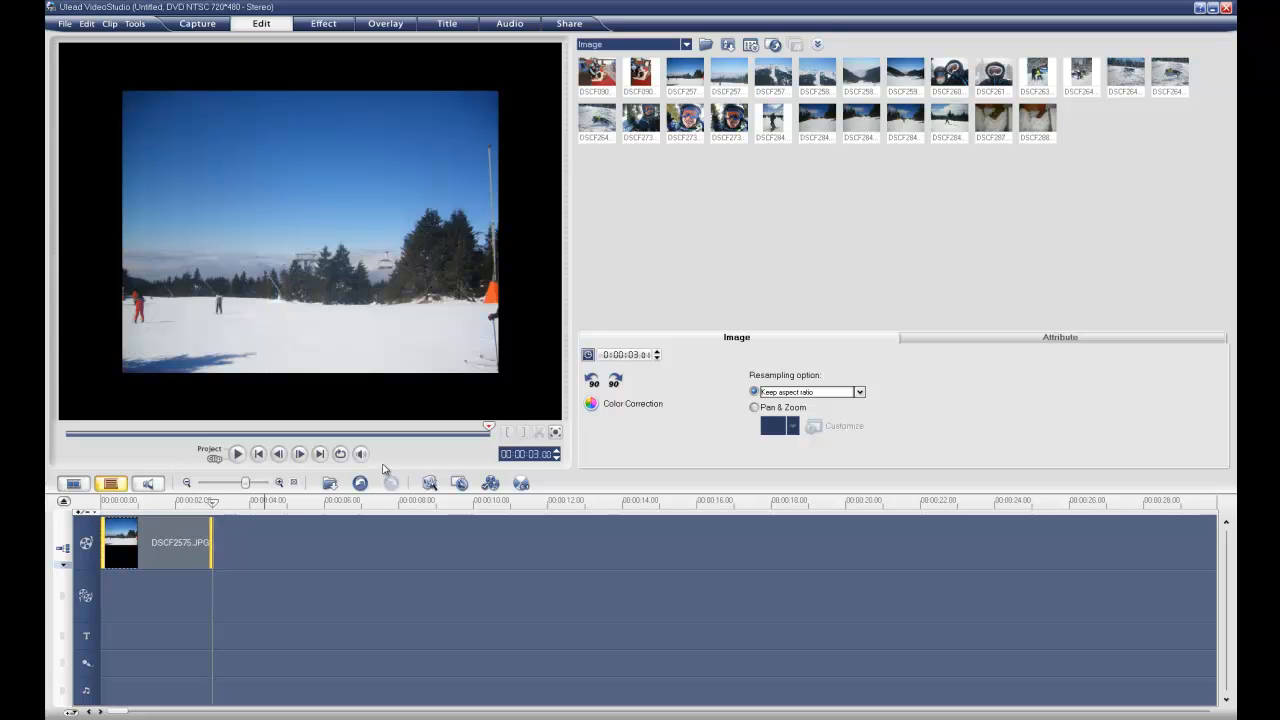
click(656, 352)
click(656, 352)
click(656, 352)
click(656, 357)
click(912, 166)
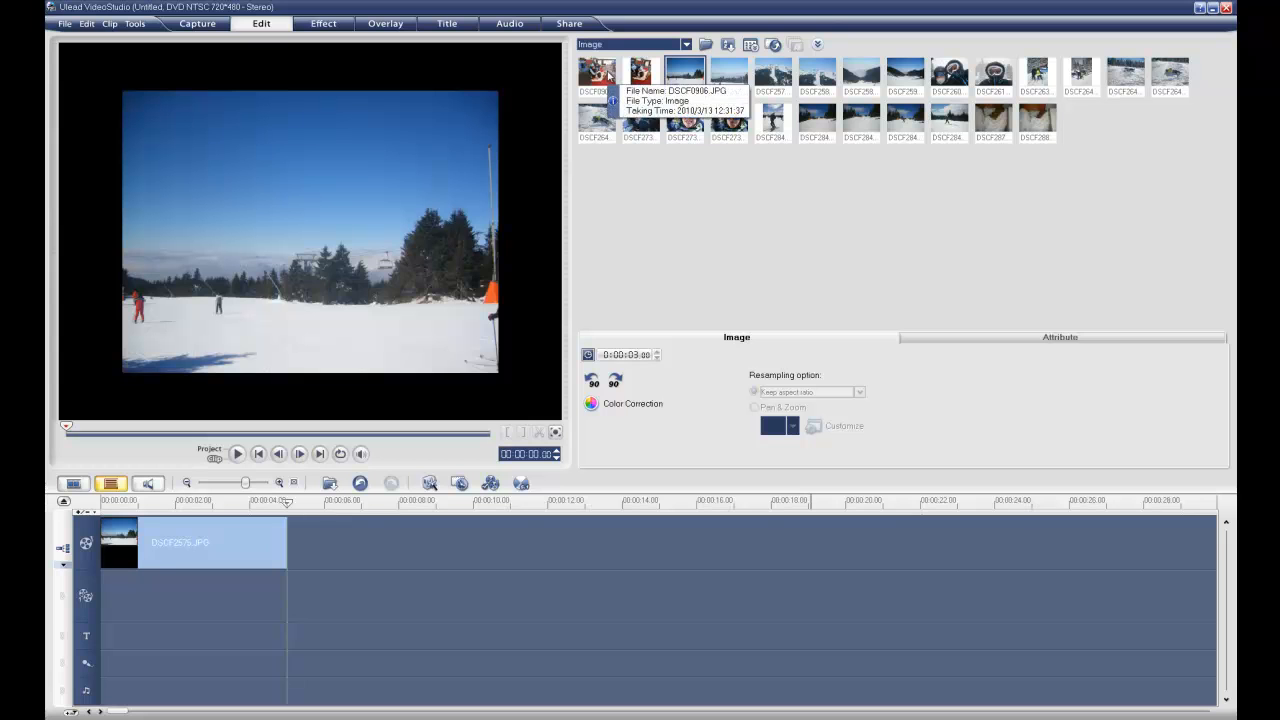
Step: Add all the library photos to the video track directly after the first clip
click(597, 76)
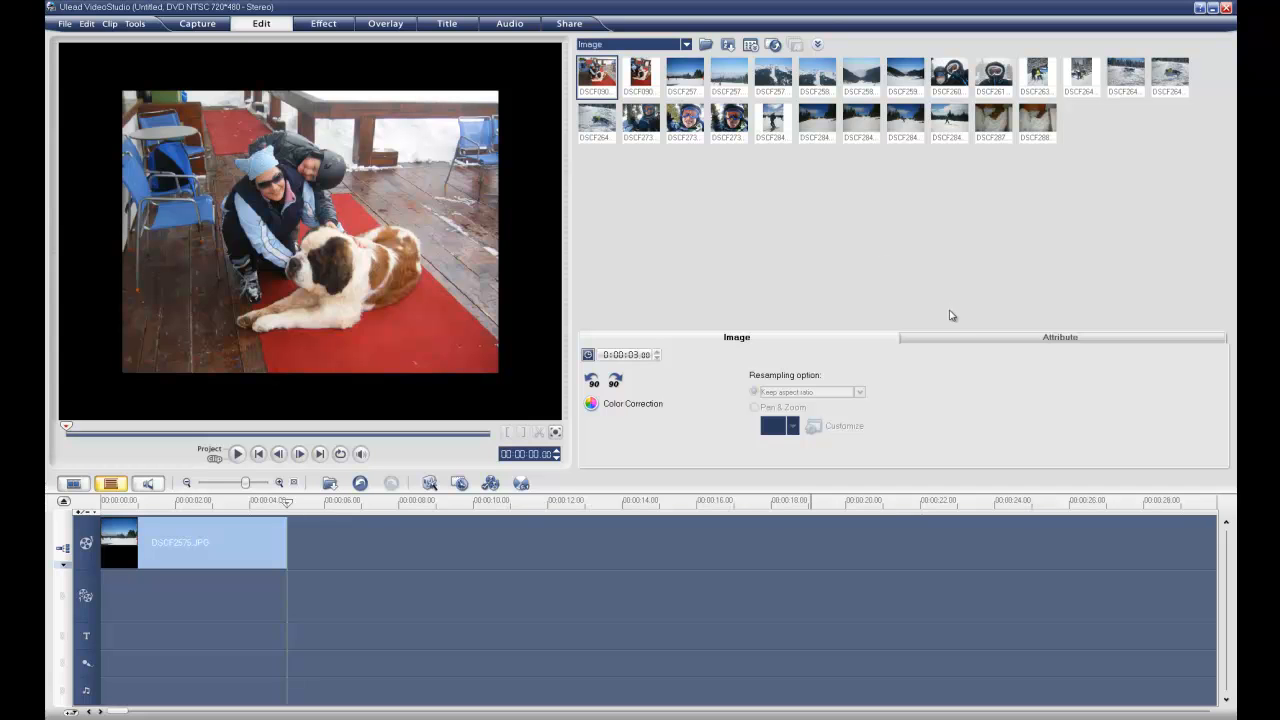
shift+click(1041, 132)
drag(735, 68, 310, 540)
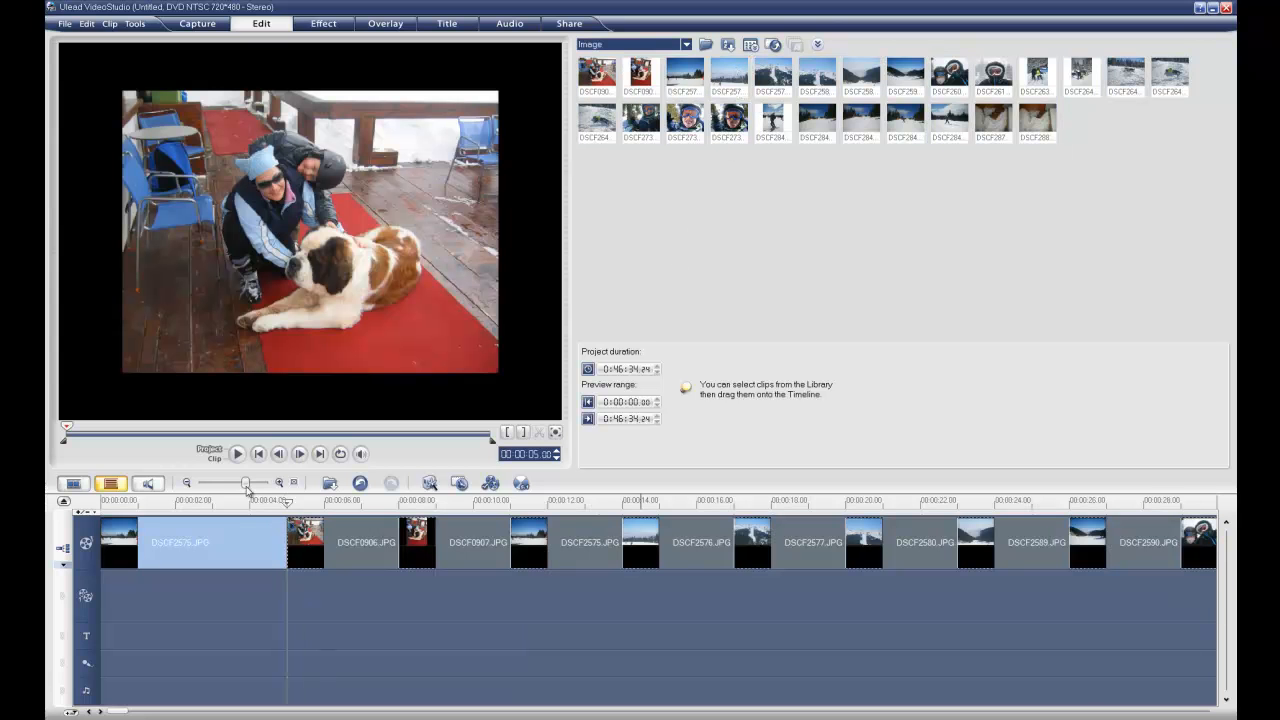
click(186, 483)
click(186, 483)
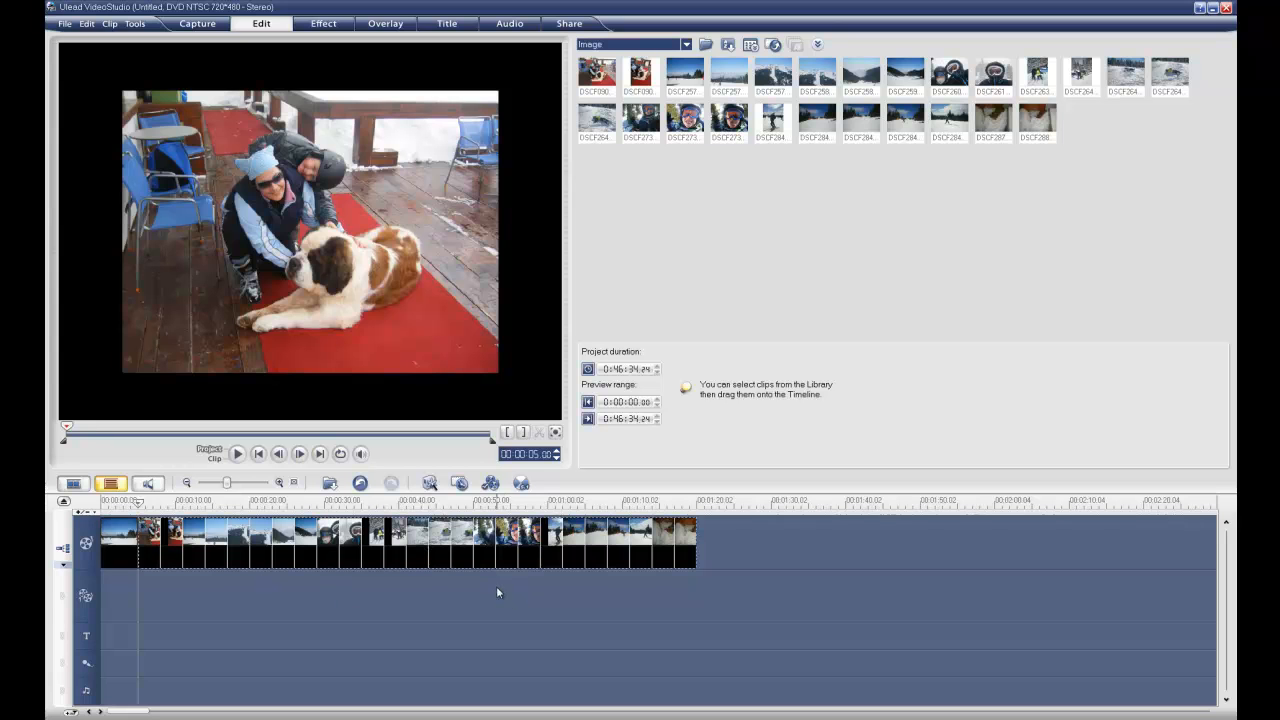
click(997, 605)
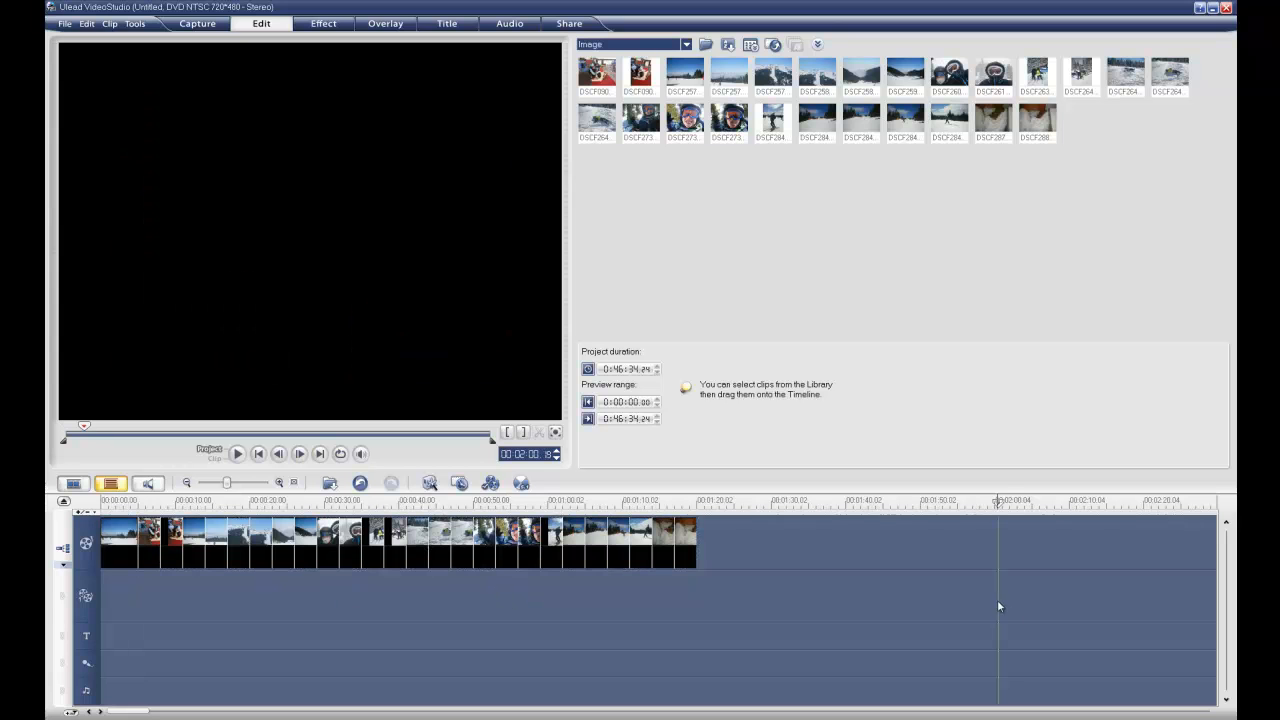
Step: Delete the duplicate DSCF2575.JPG clip, the fourth one on the video track
click(193, 540)
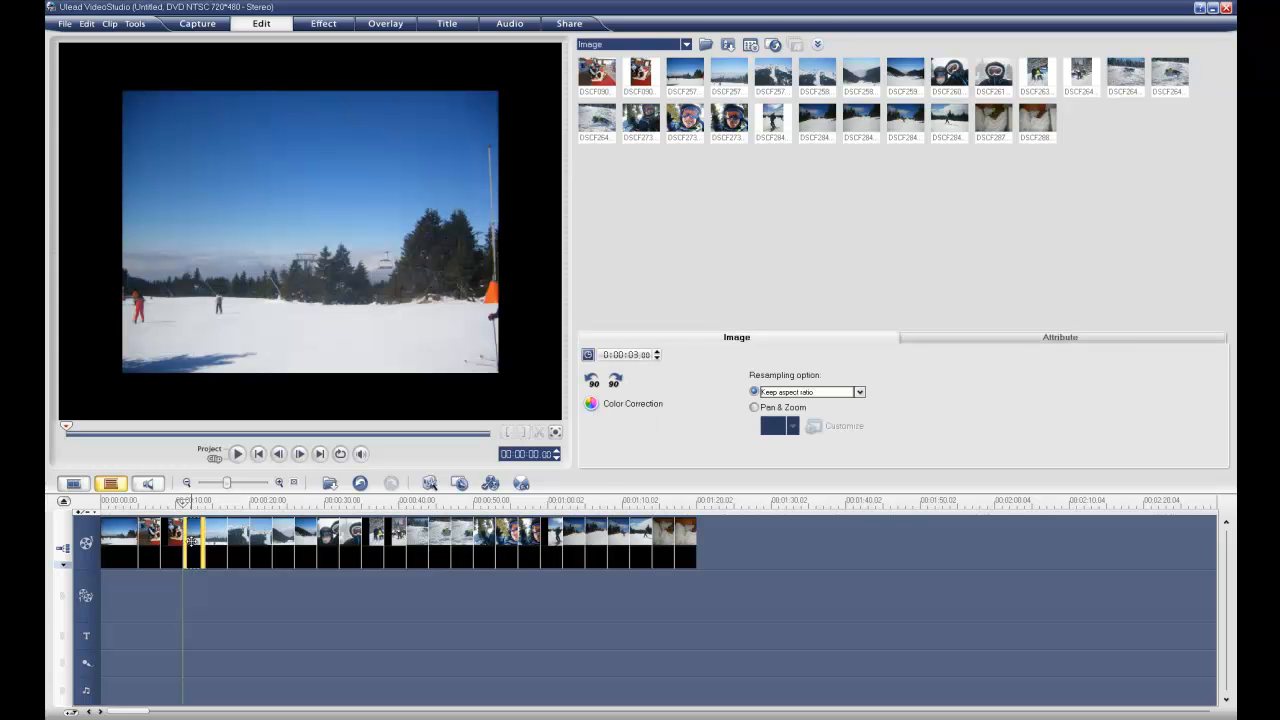
right_click(193, 541)
click(198, 563)
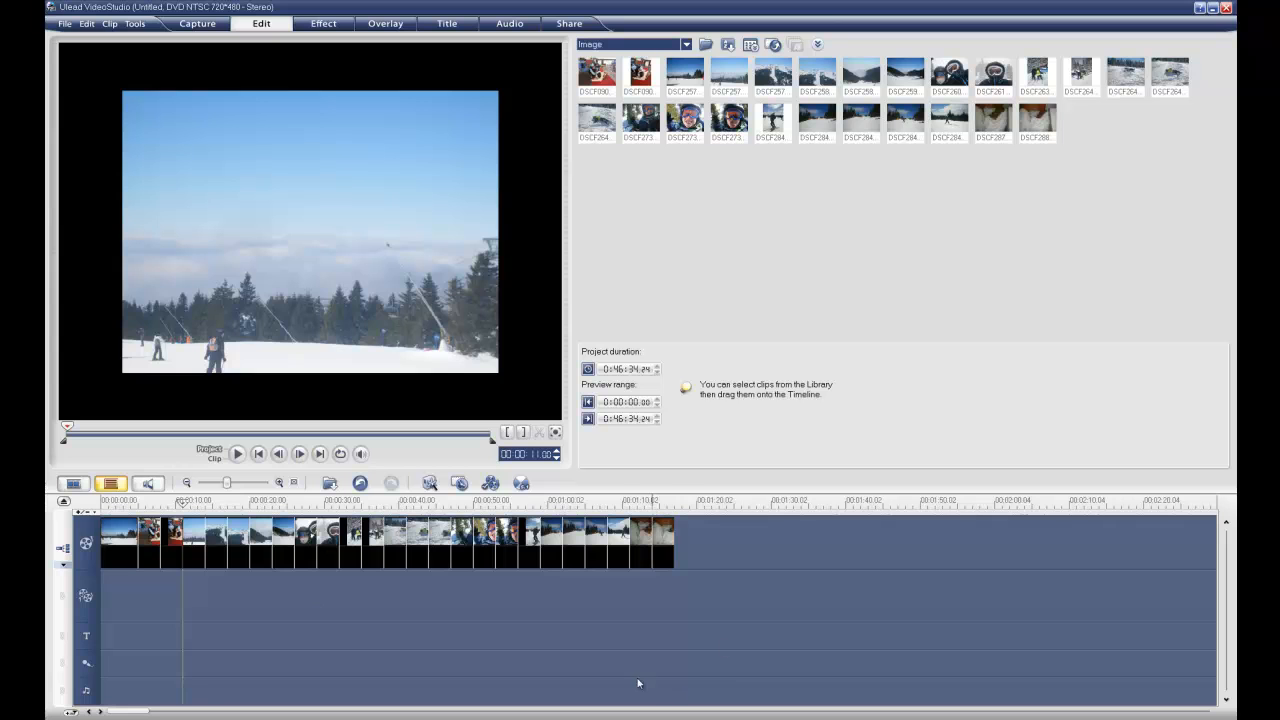
Step: Move the DSCF2576.JPG clip to second place on the video track and set its resampling option to Fit to project size
click(193, 545)
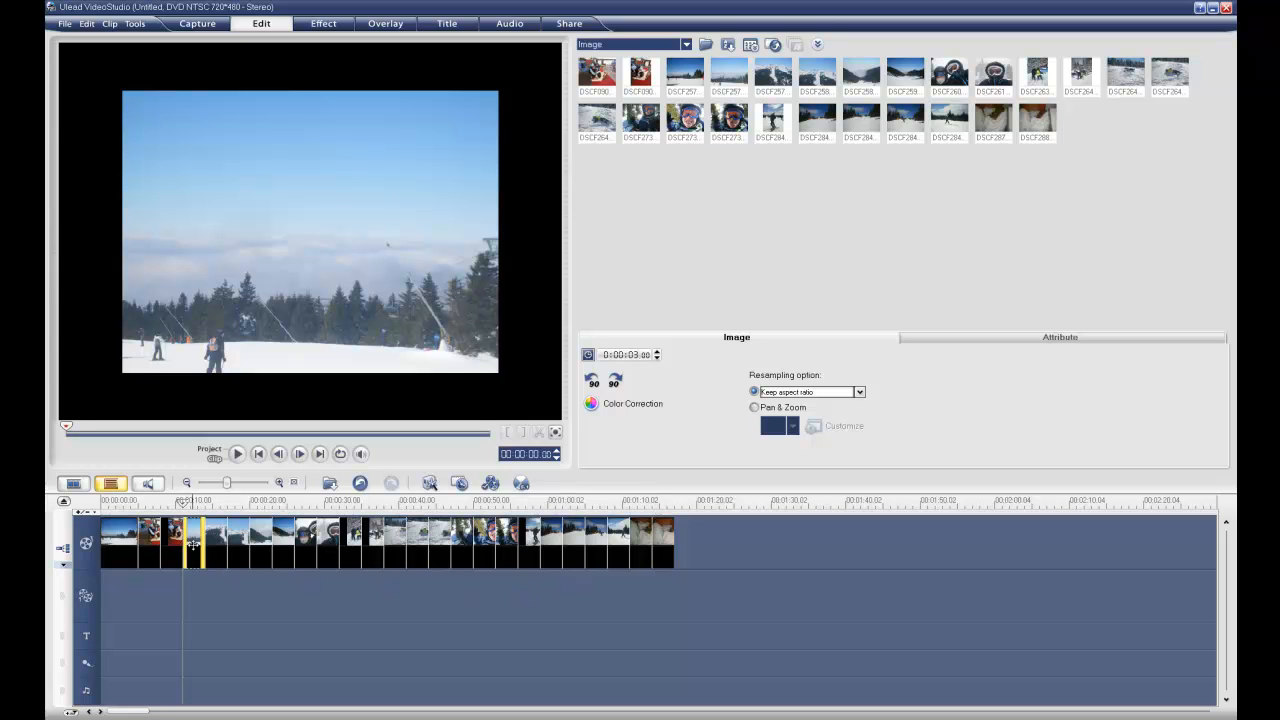
mouse_move(193, 543)
mouse_down()
mouse_move(150, 545)
mouse_move(530, 545)
mouse_move(148, 547)
mouse_up()
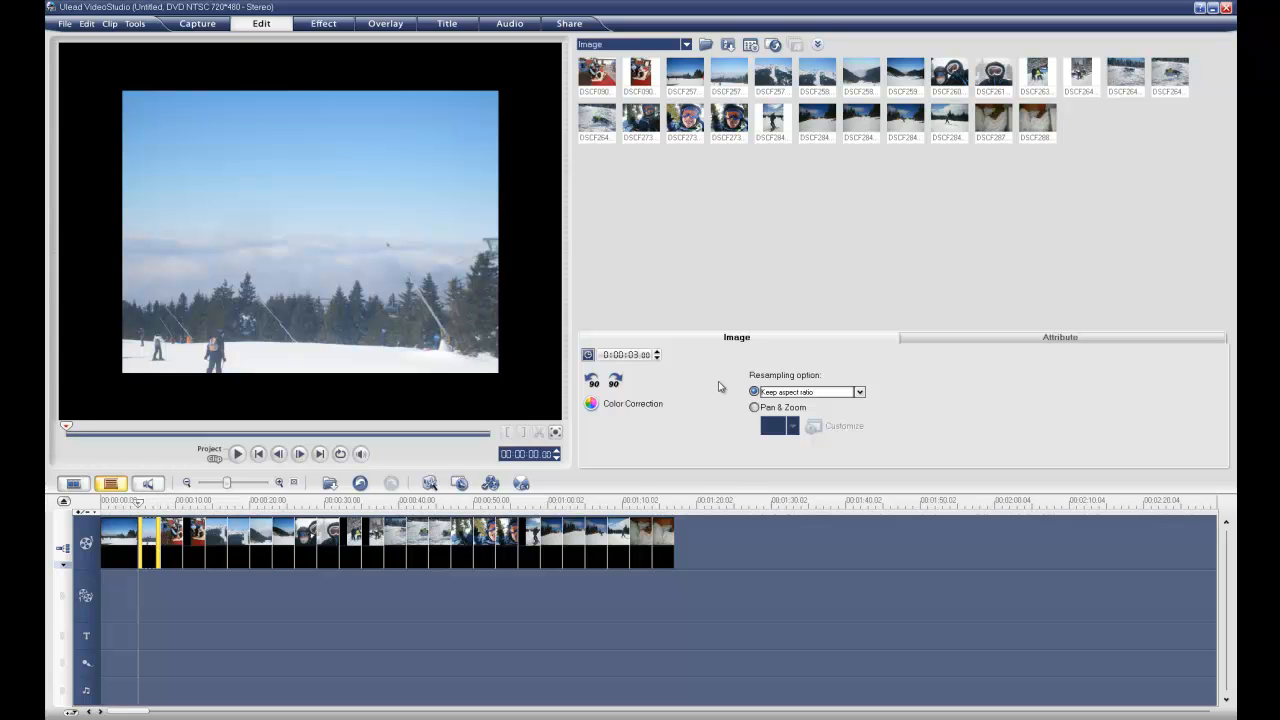
click(858, 392)
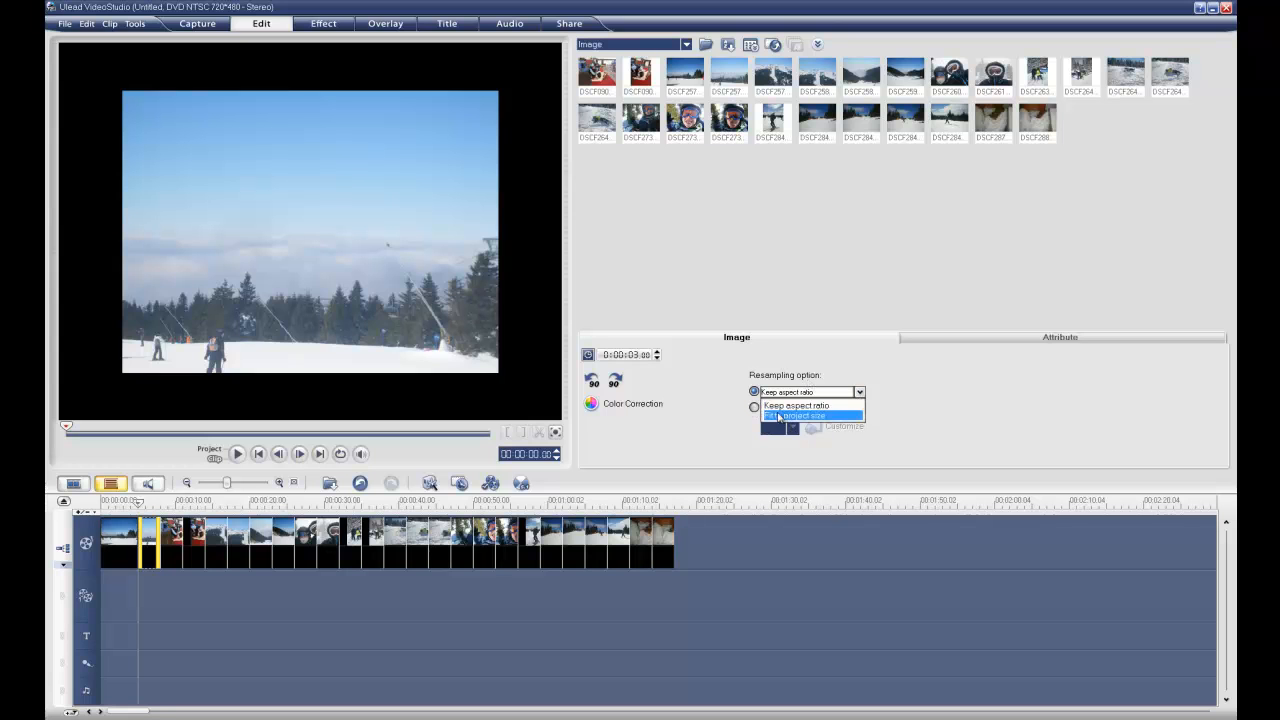
click(830, 416)
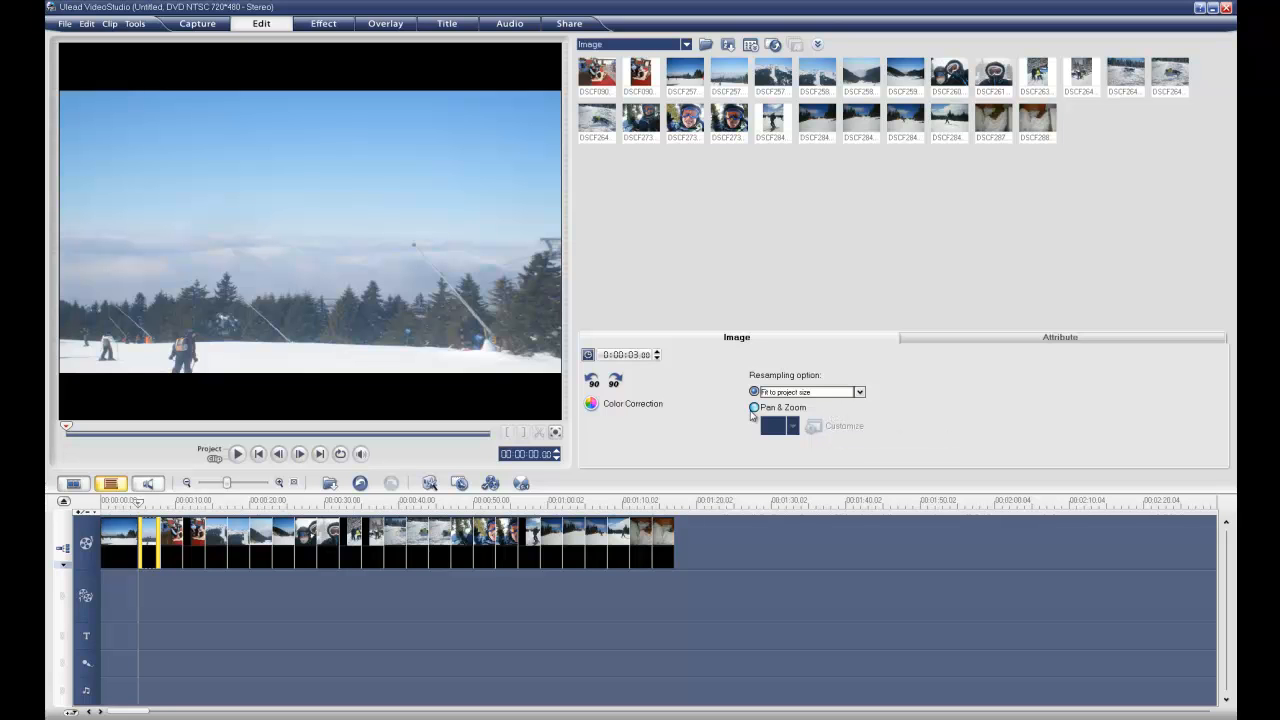
Step: Apply Pan & Zoom to the DSCF0906.JPG clip using the middle preset in the second row
click(166, 536)
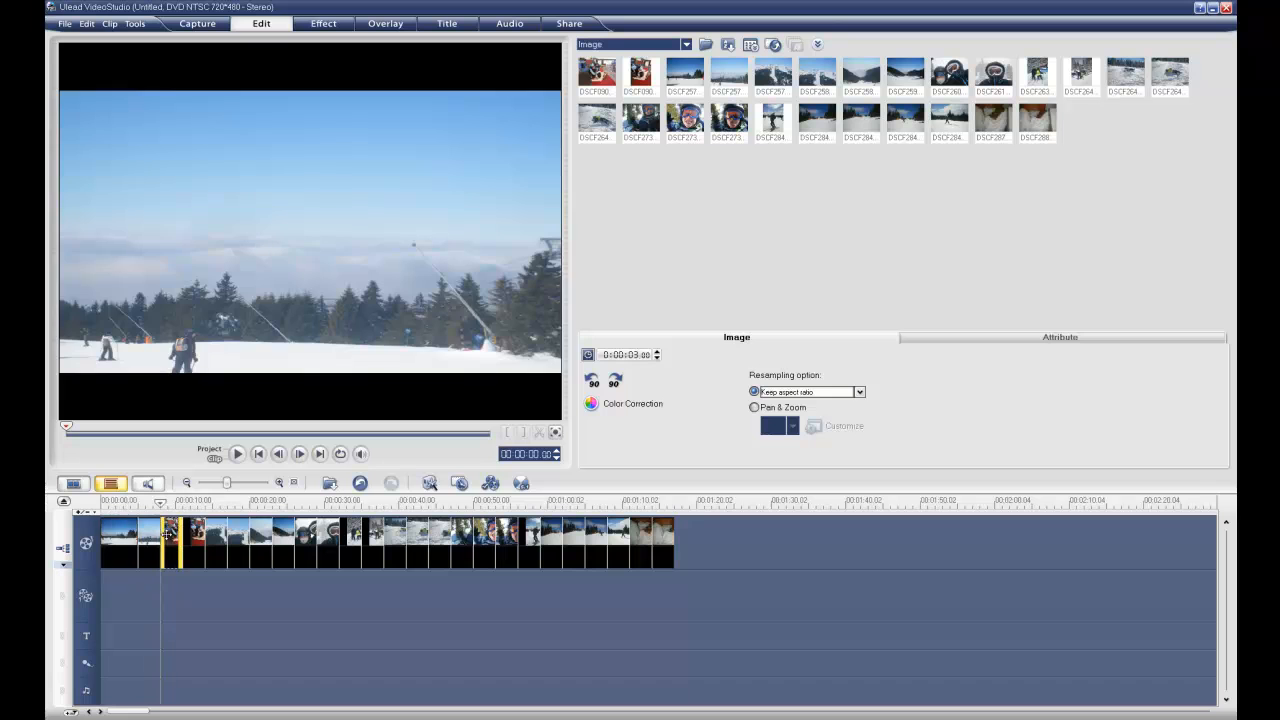
click(754, 407)
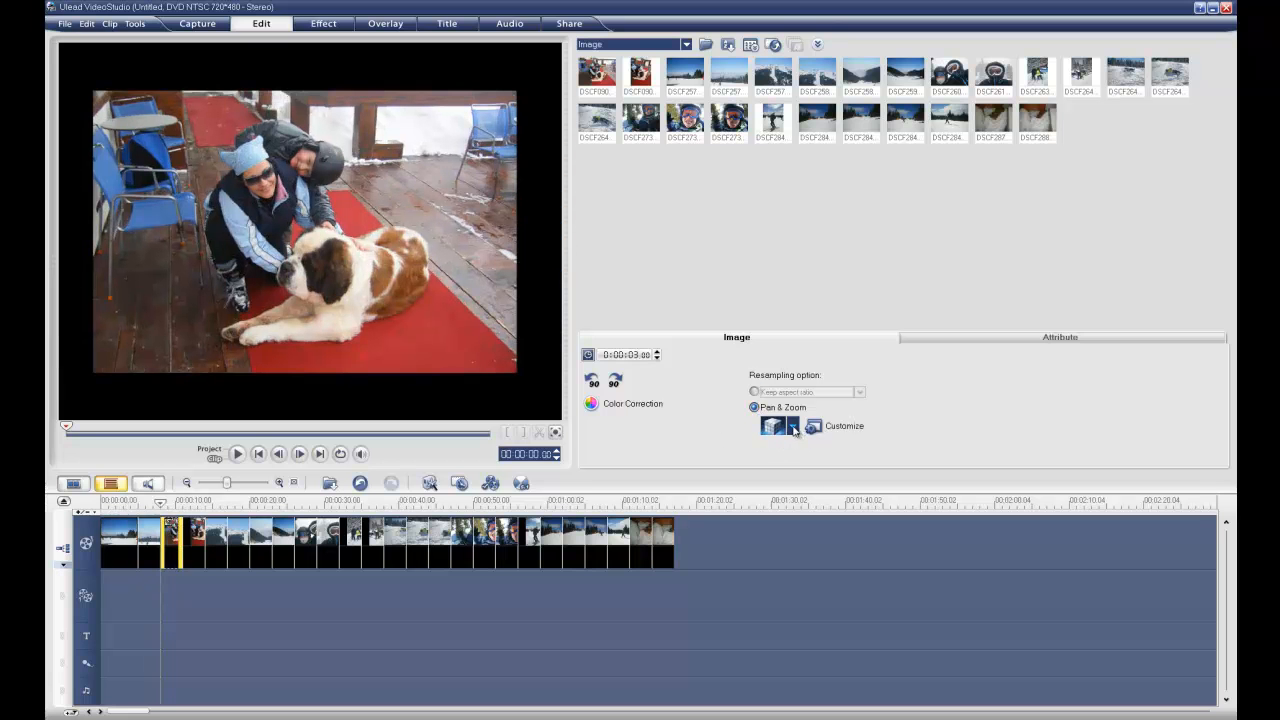
click(794, 427)
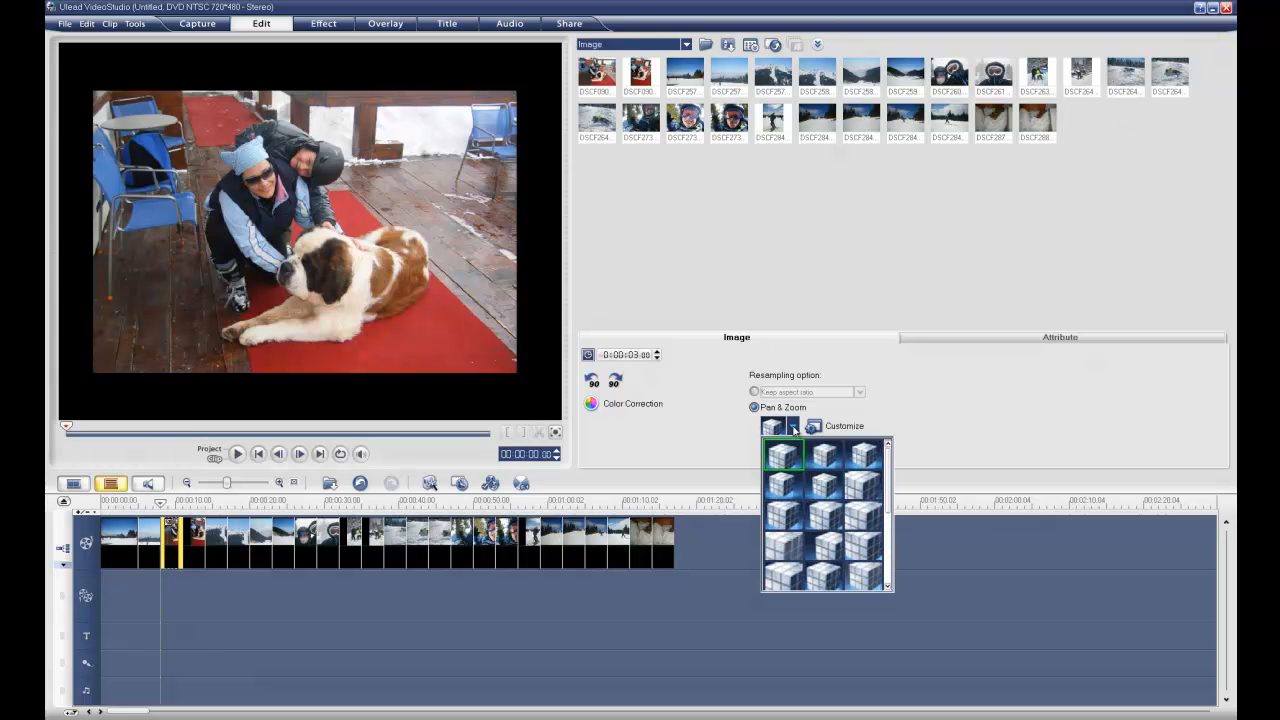
click(824, 485)
Step: Apply the Lensflare video filter to the DSCF0907.JPG clip, the fourth one on the video track
click(194, 541)
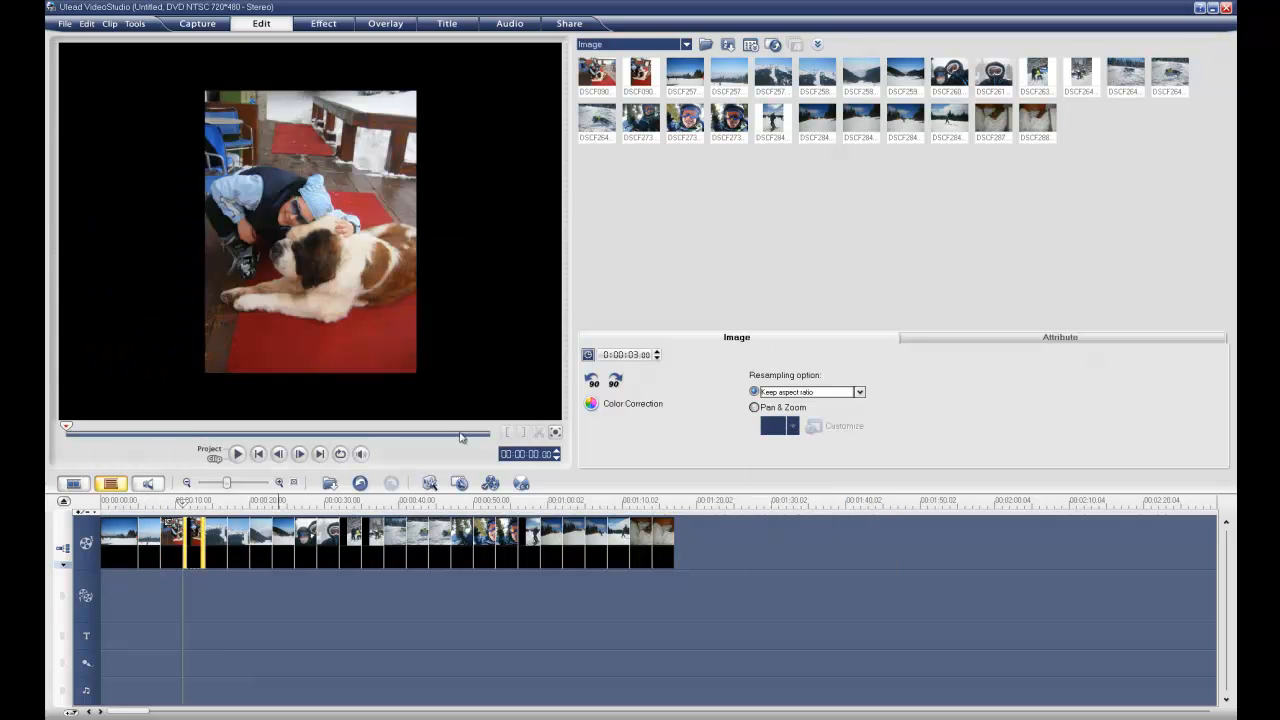
click(991, 342)
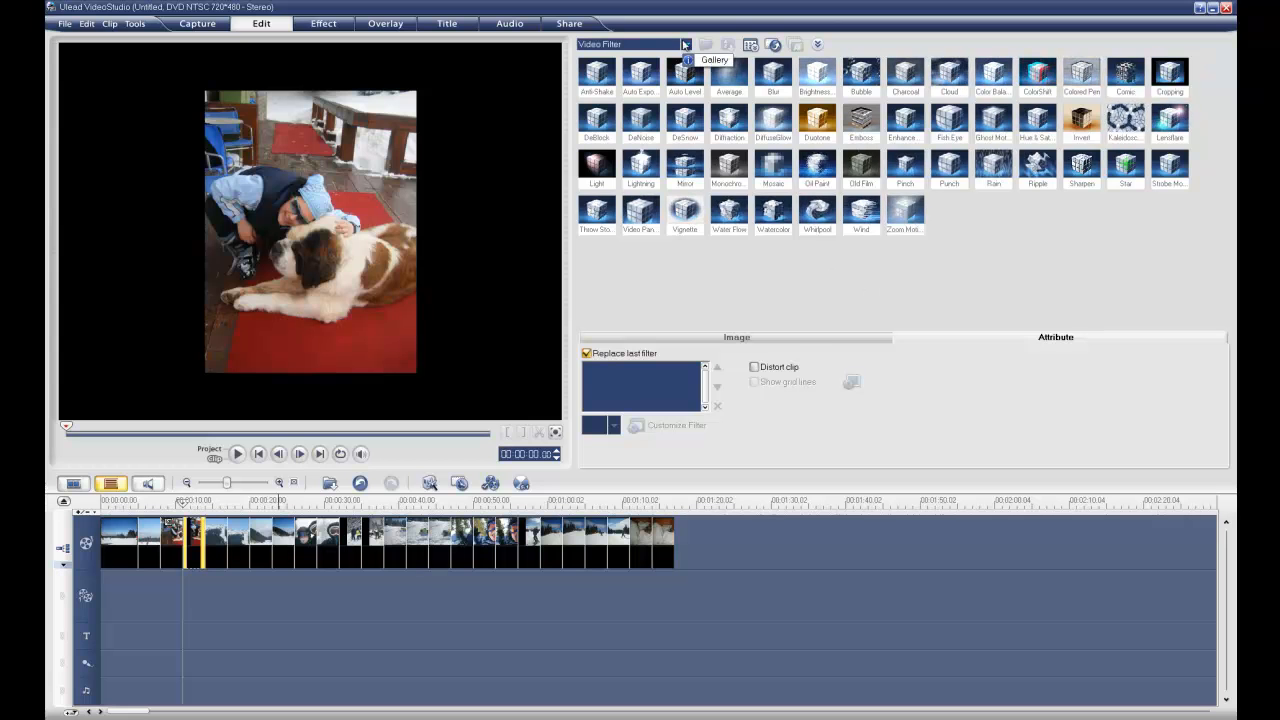
click(1170, 118)
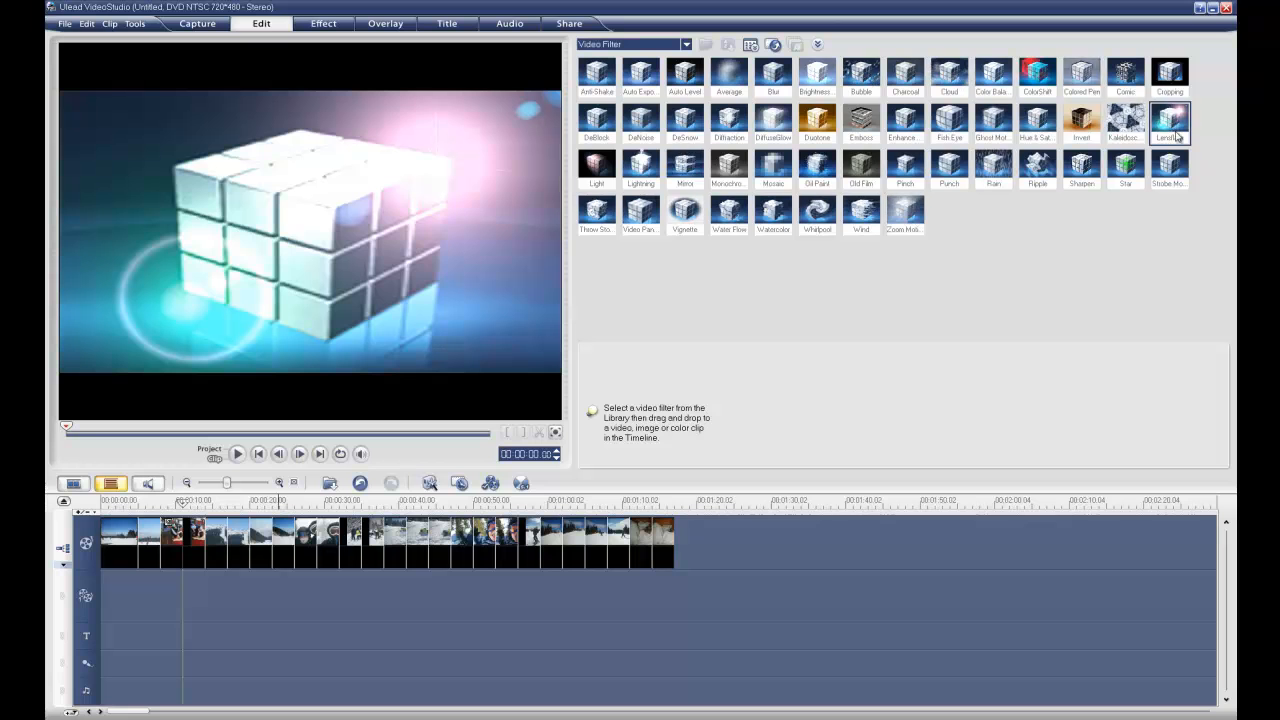
drag(719, 364, 199, 536)
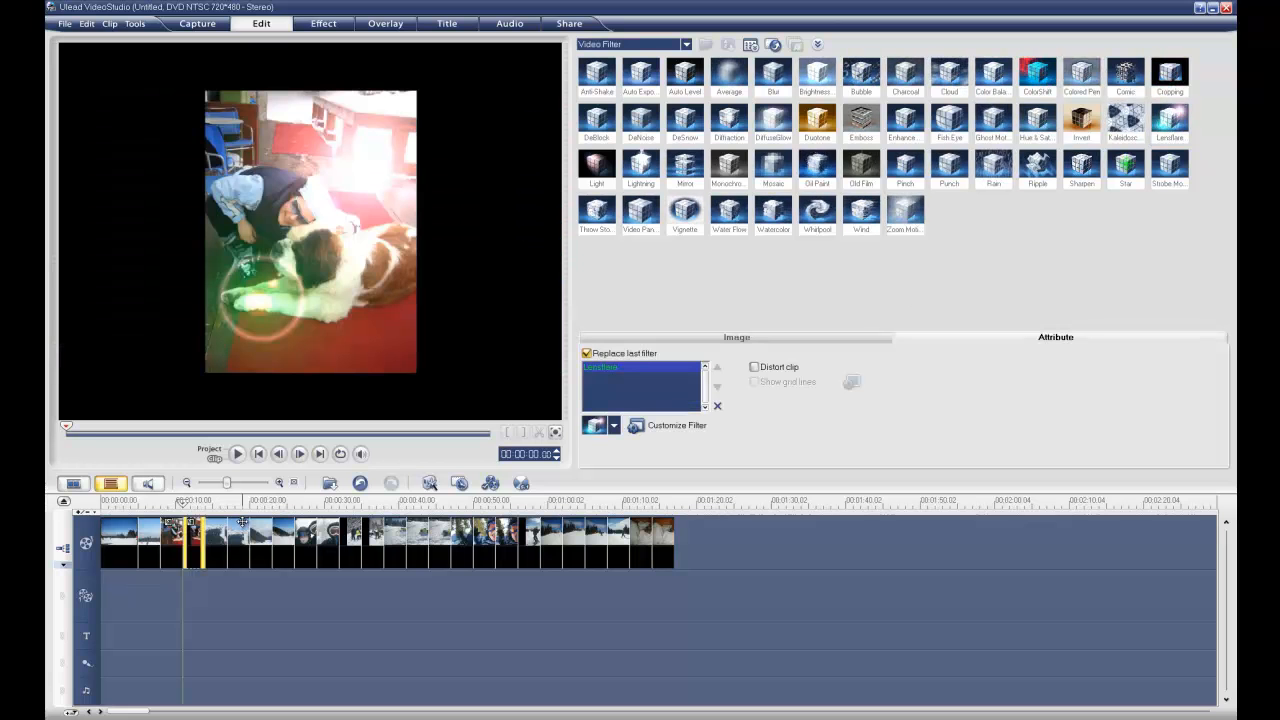
Step: Lengthen the DSCF0907.JPG clip with the Lensflare filter to about 5 seconds and preview the project from its start
click(237, 453)
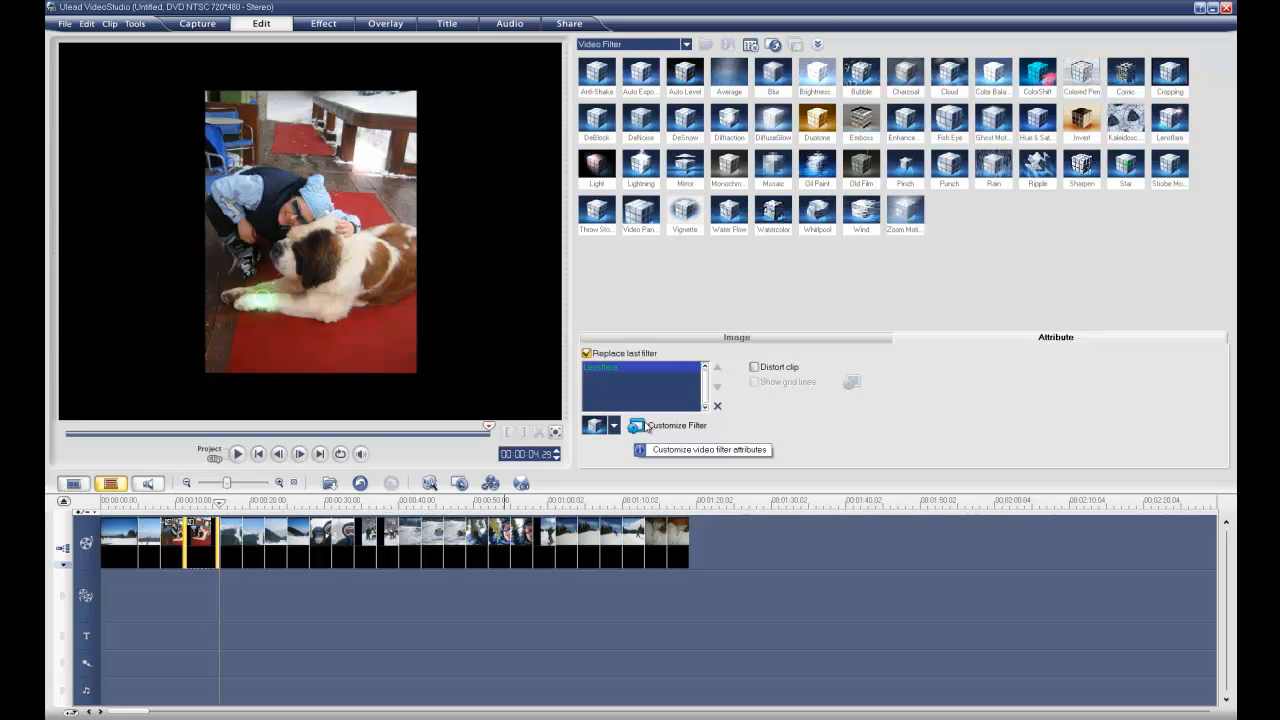
click(690, 433)
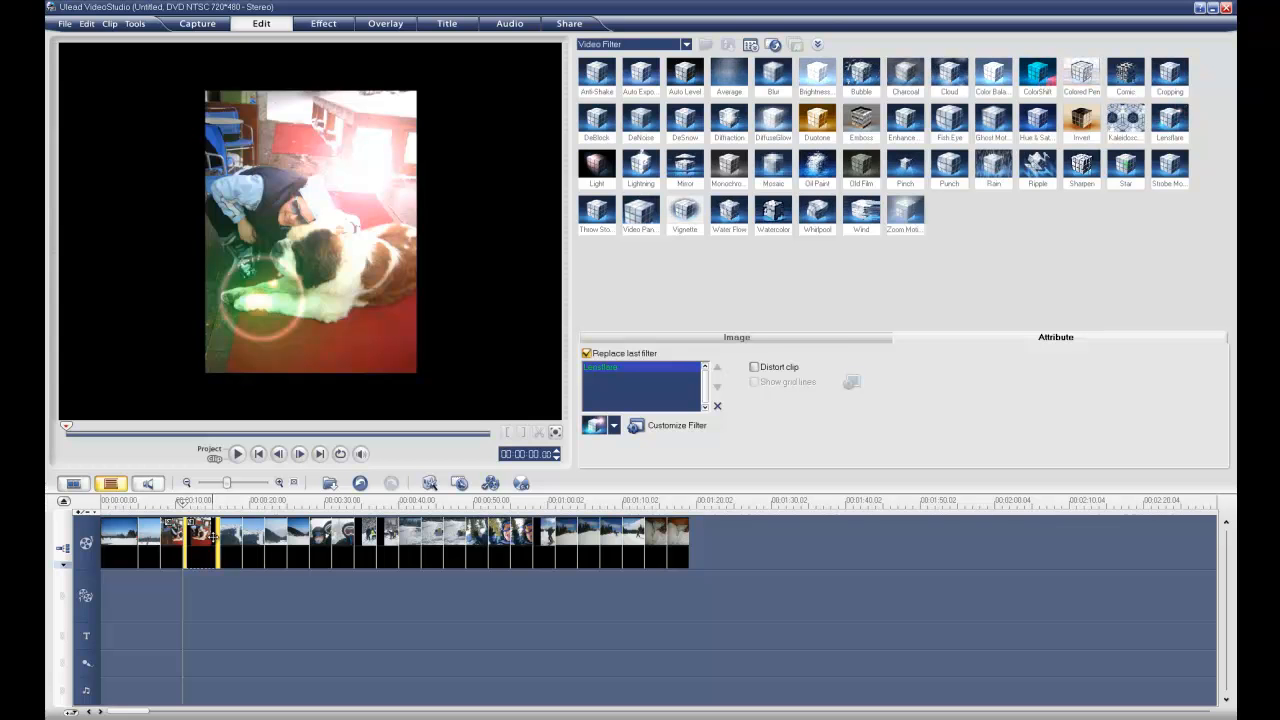
drag(183, 503, 71, 505)
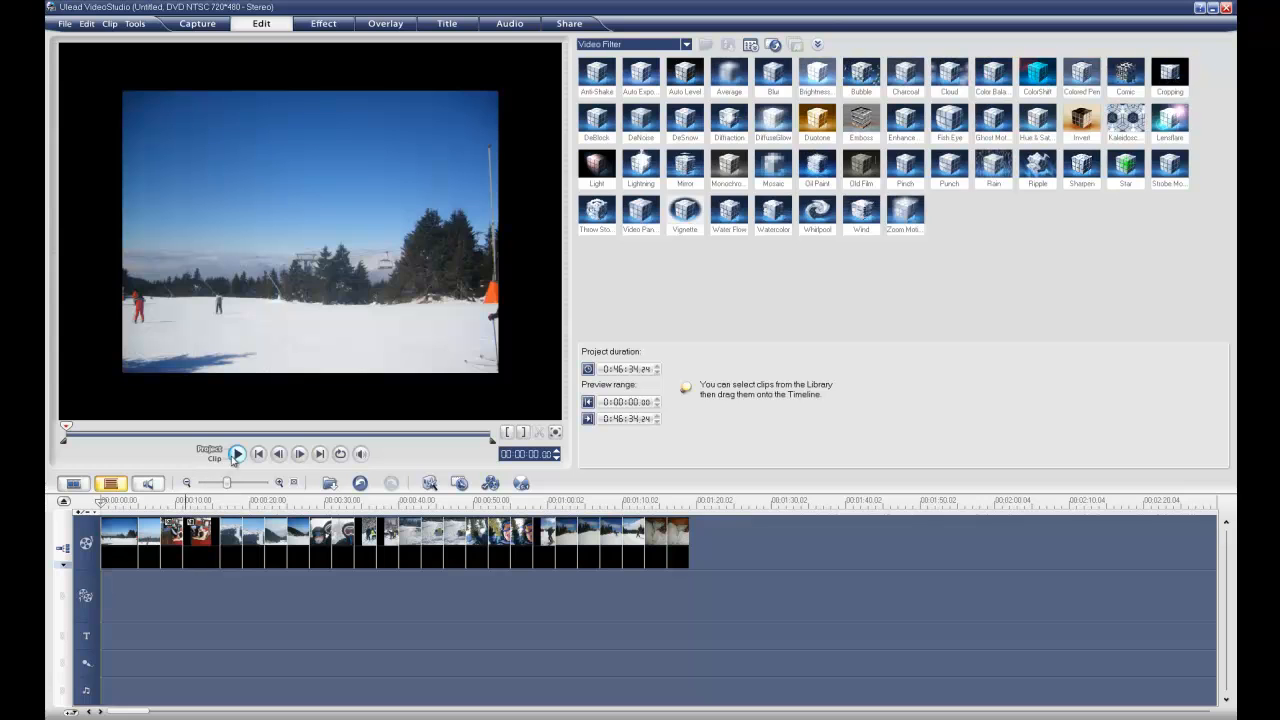
click(236, 454)
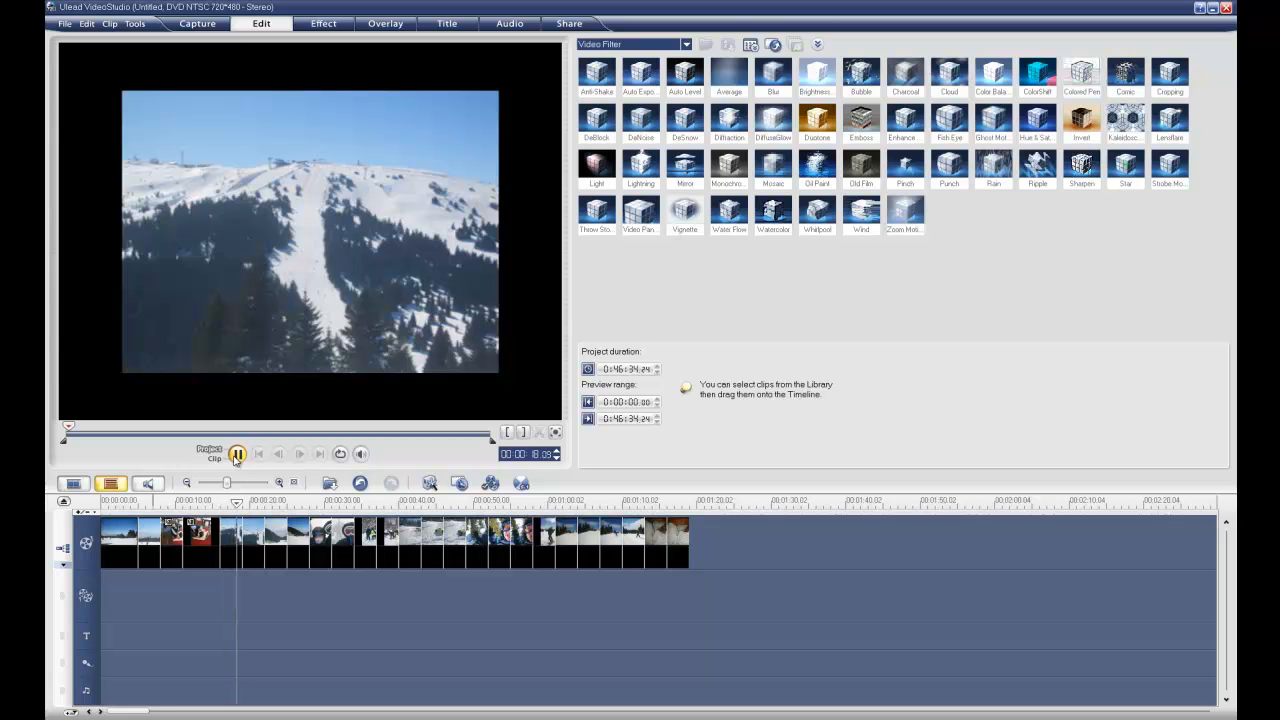
Step: Add the F/X Crossfade transition between the first and second clips and between the second and third clips on the video track
click(323, 23)
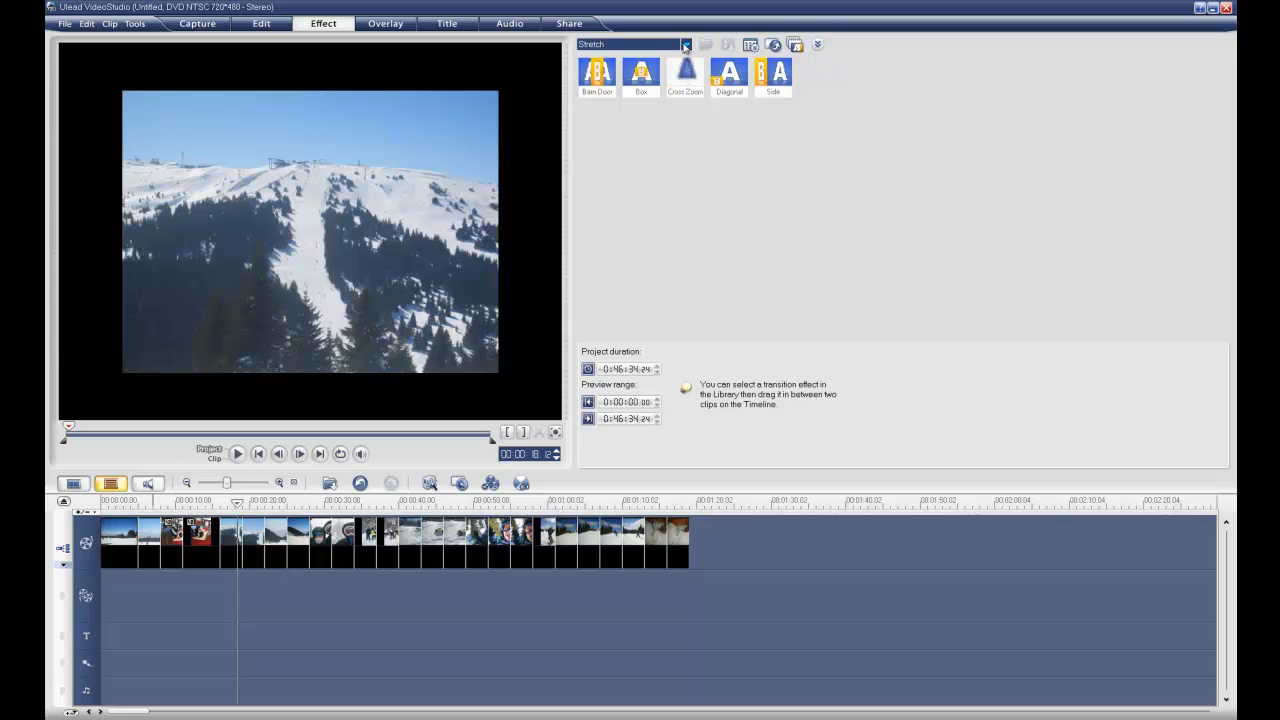
click(686, 44)
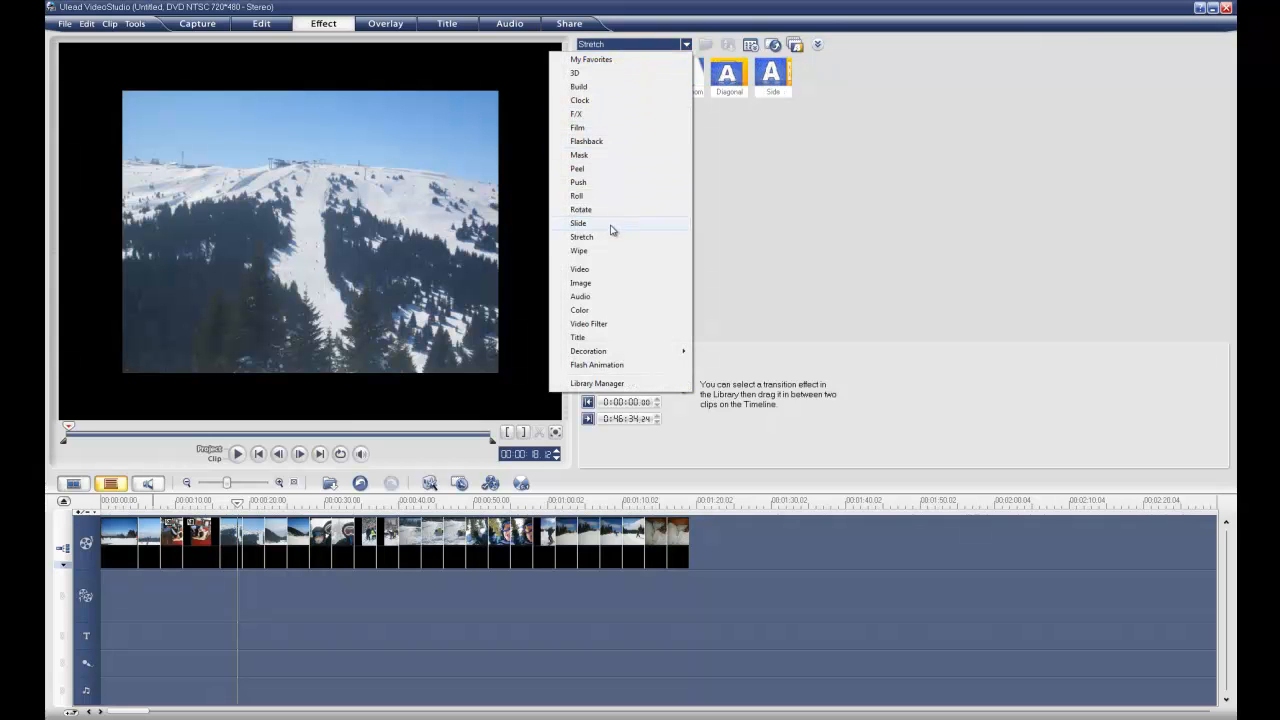
click(576, 113)
mouse_move(729, 72)
mouse_down()
mouse_move(663, 200)
mouse_move(195, 545)
mouse_move(140, 548)
mouse_up()
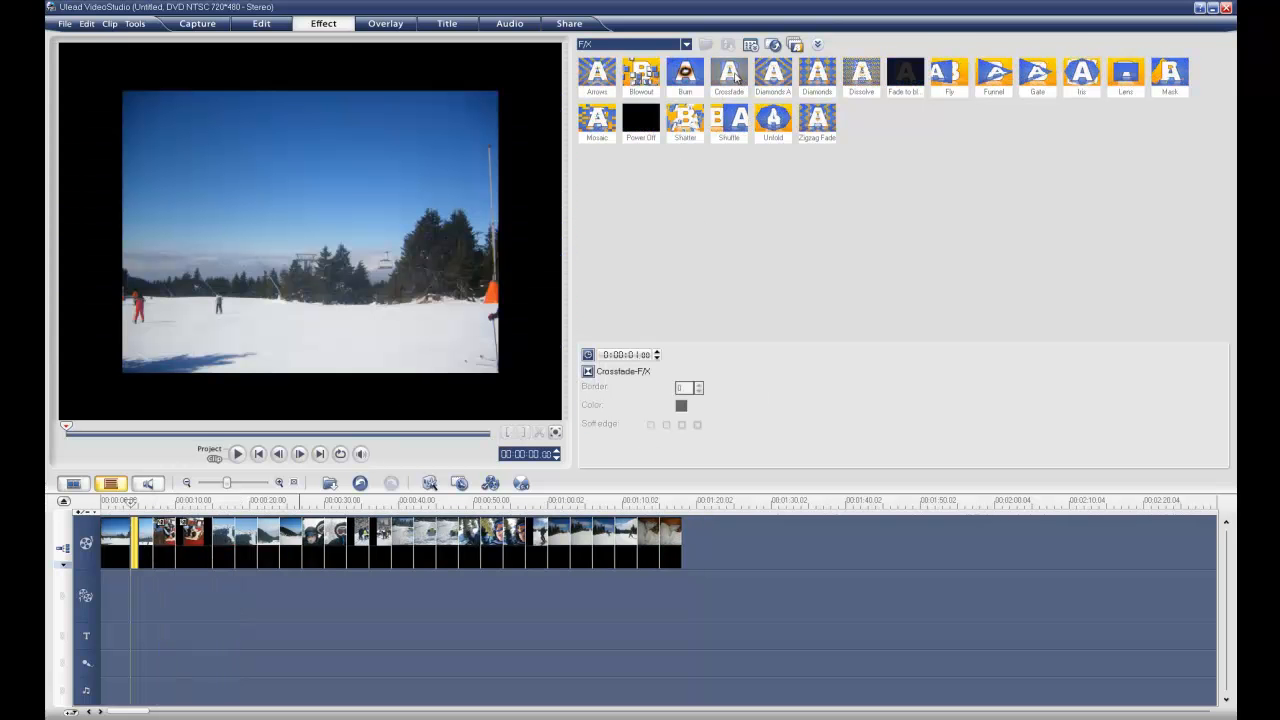
click(730, 73)
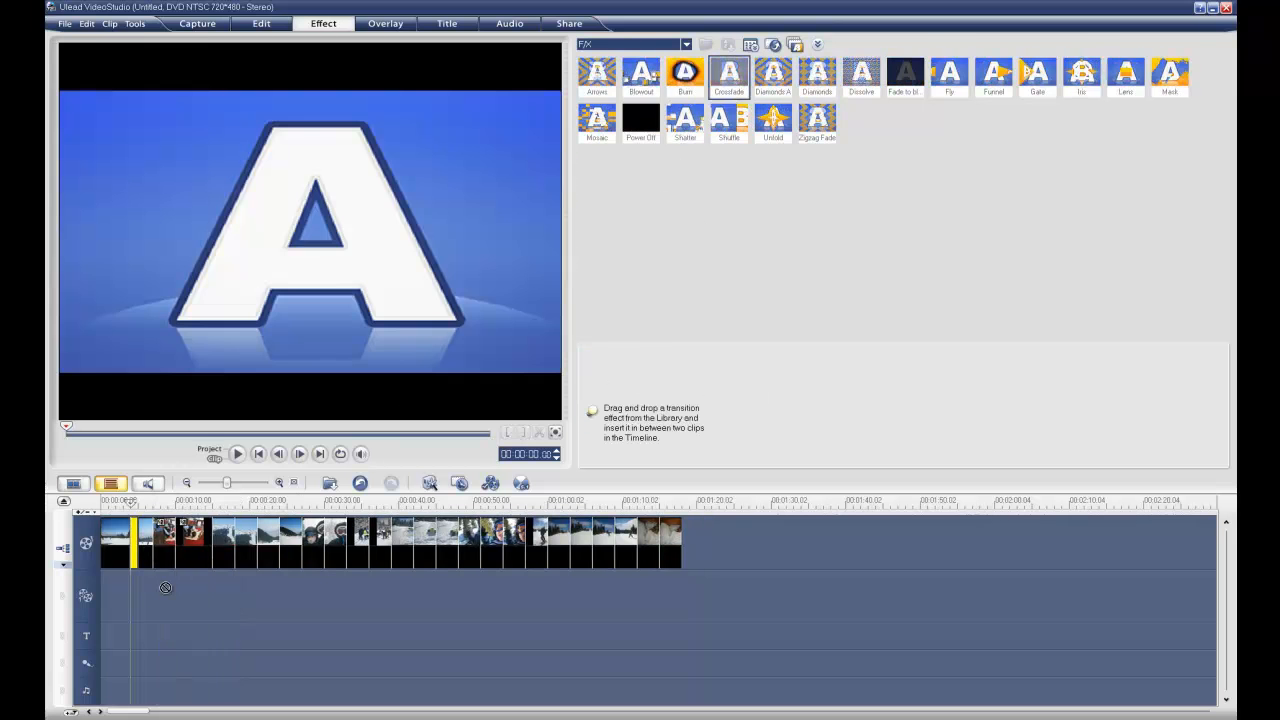
drag(165, 587, 159, 565)
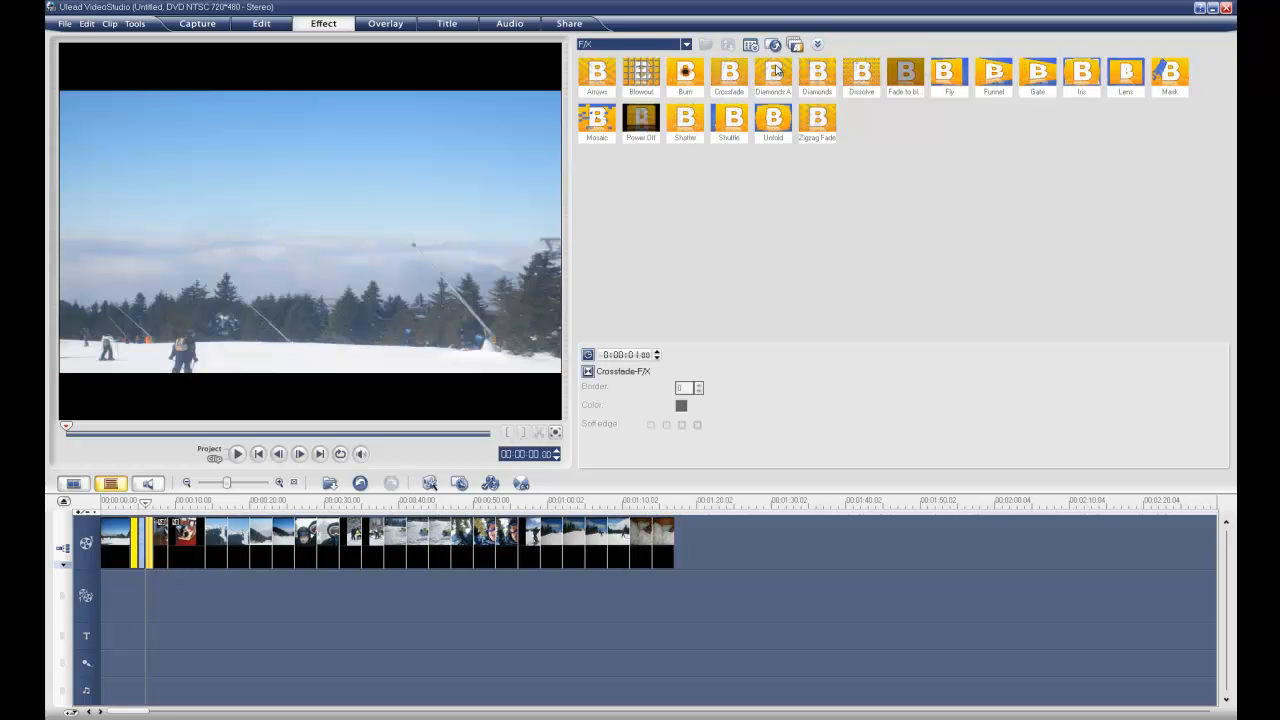
Step: Add Crossfade transitions before and after the DSCF0907.JPG clip on the video track
click(777, 72)
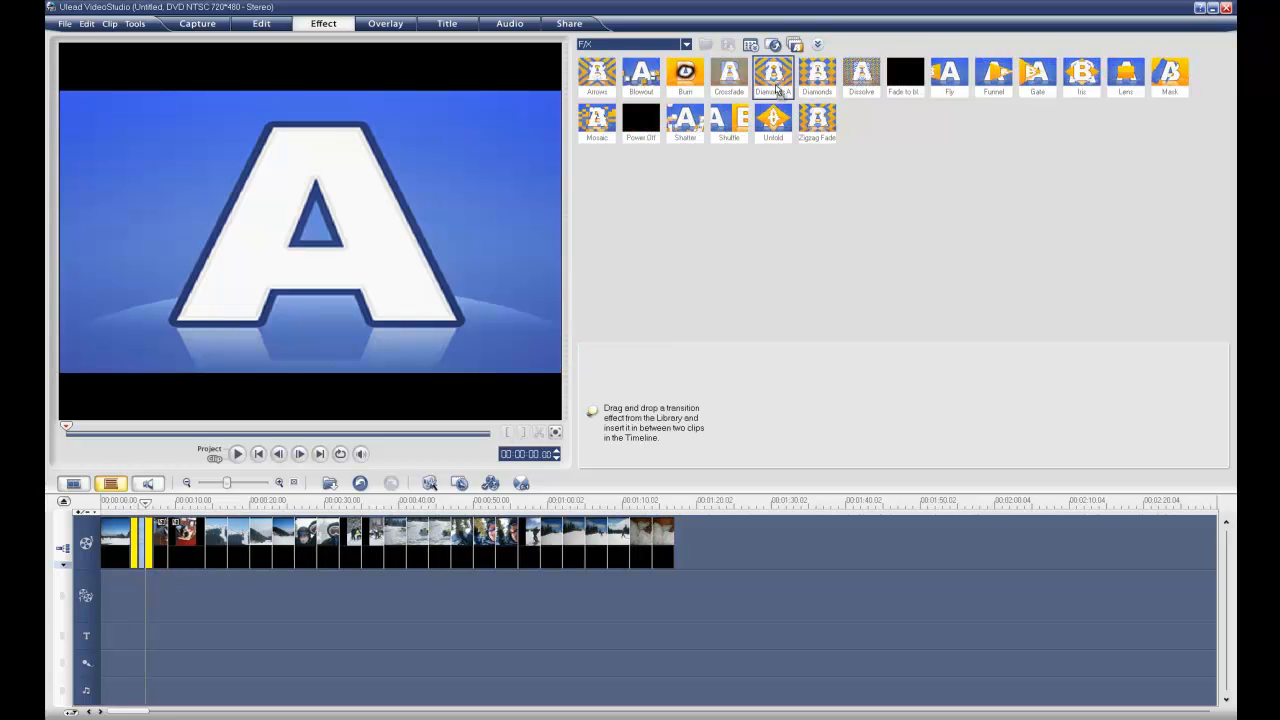
drag(777, 72, 163, 545)
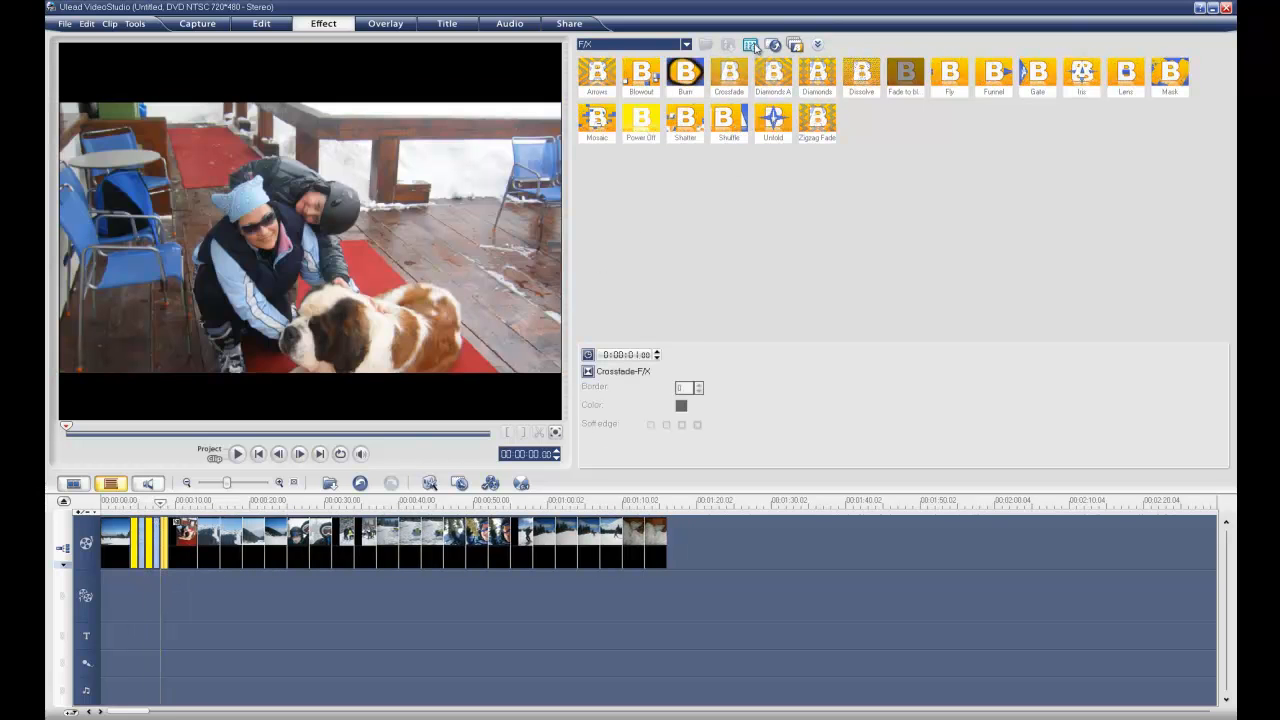
drag(733, 72, 231, 545)
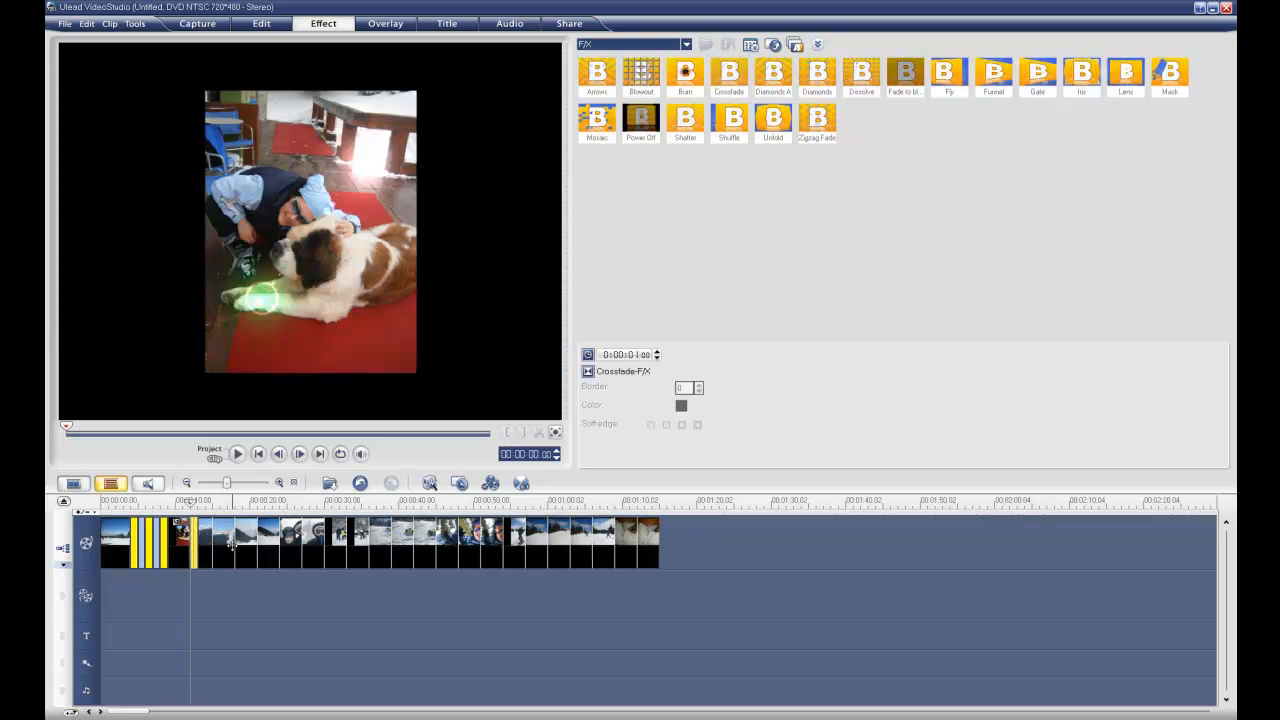
Step: Add Crossfade transitions between the fifth and sixth clips and between the sixth and seventh clips on the video track
click(281, 484)
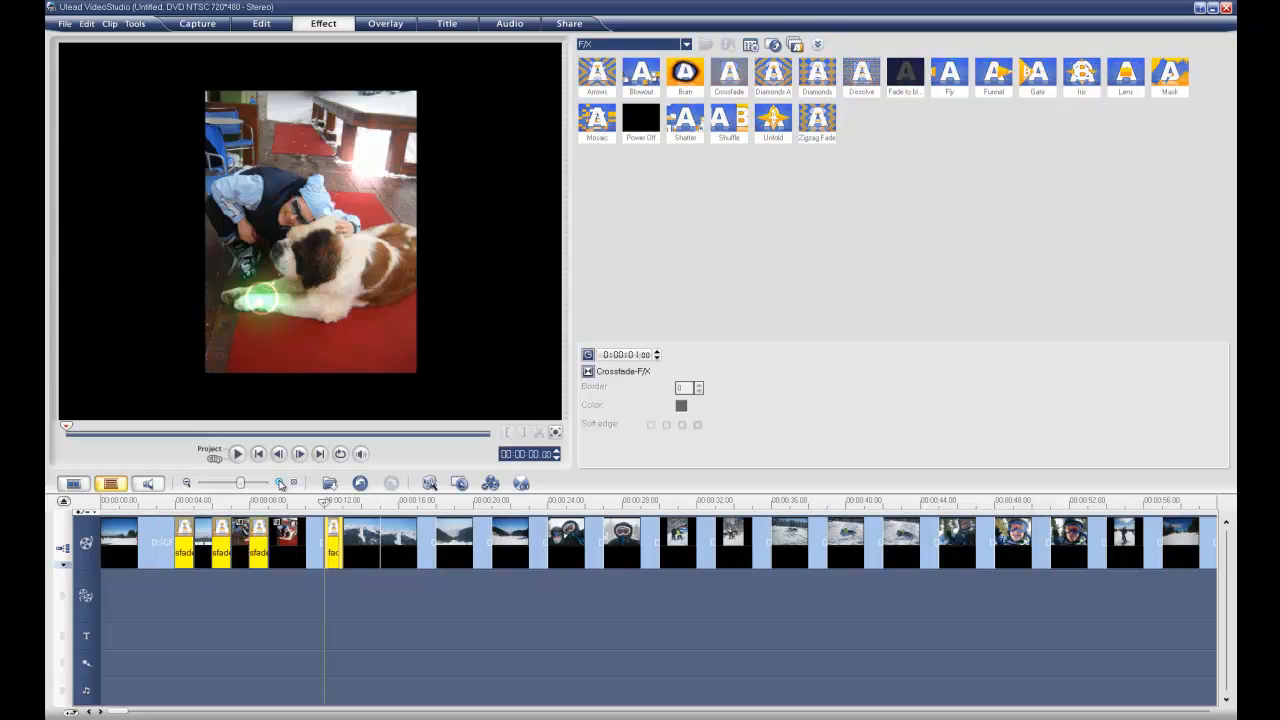
click(281, 484)
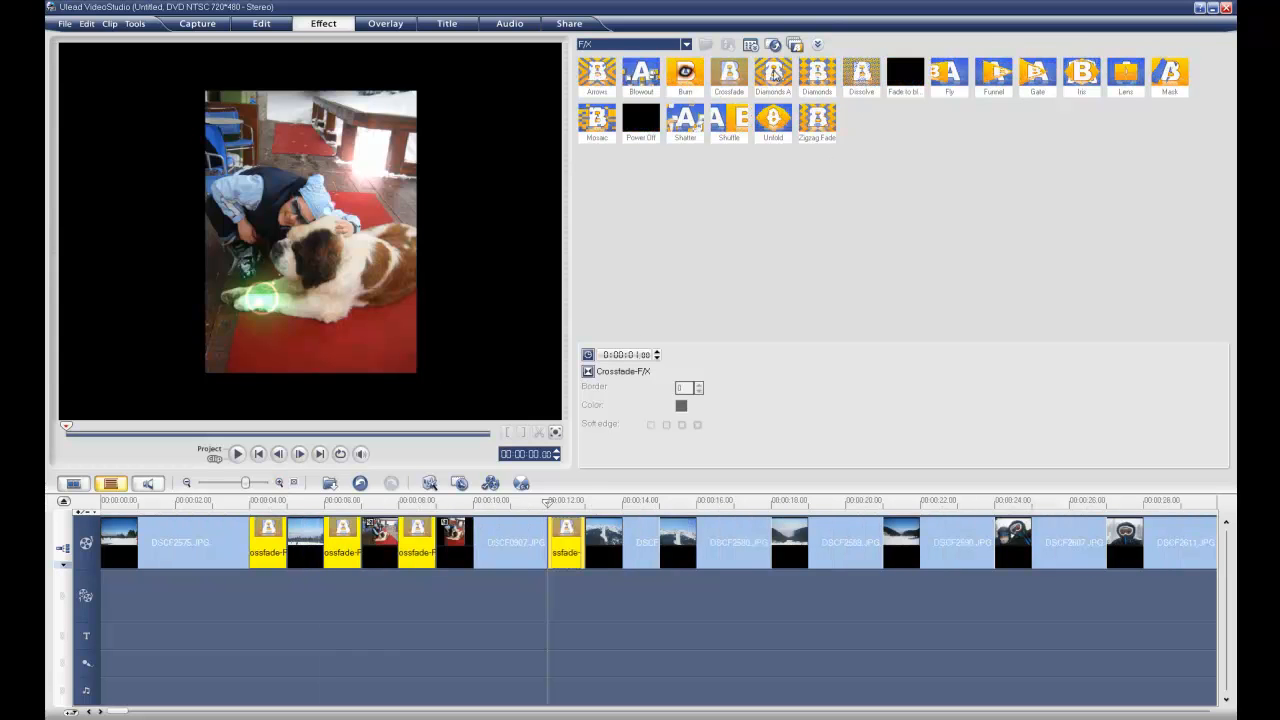
drag(730, 76, 654, 553)
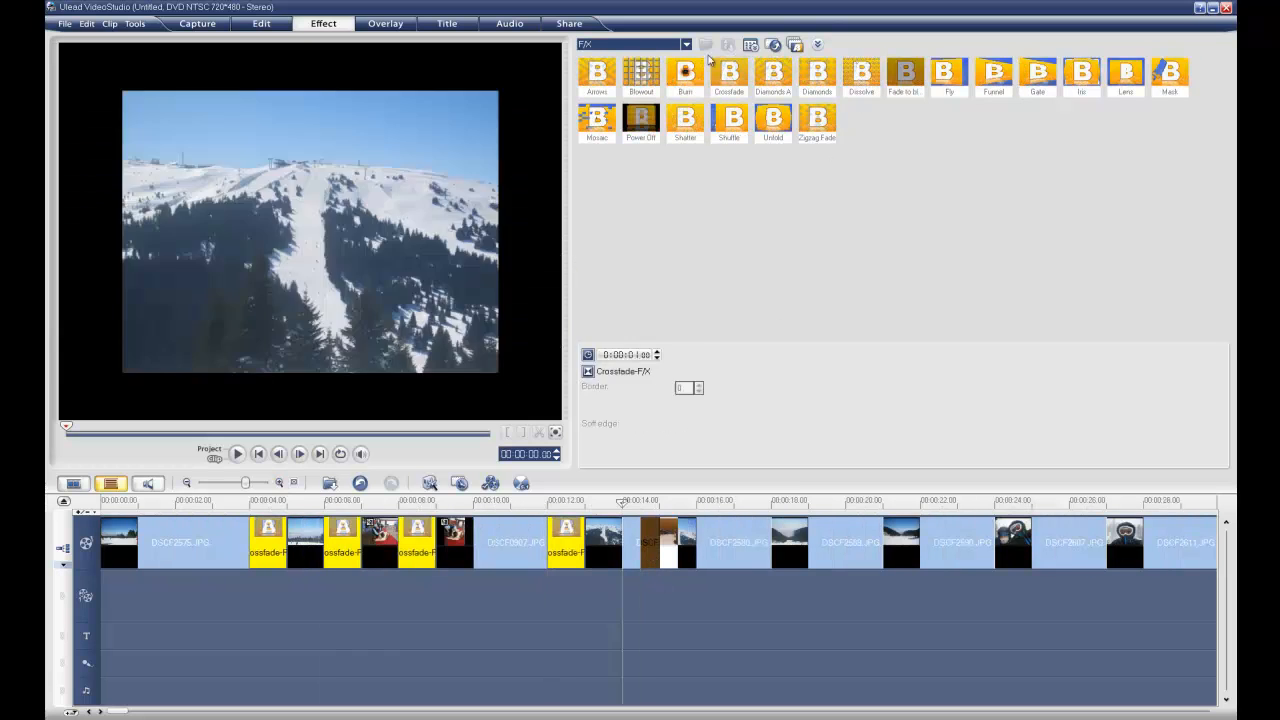
drag(728, 72, 706, 545)
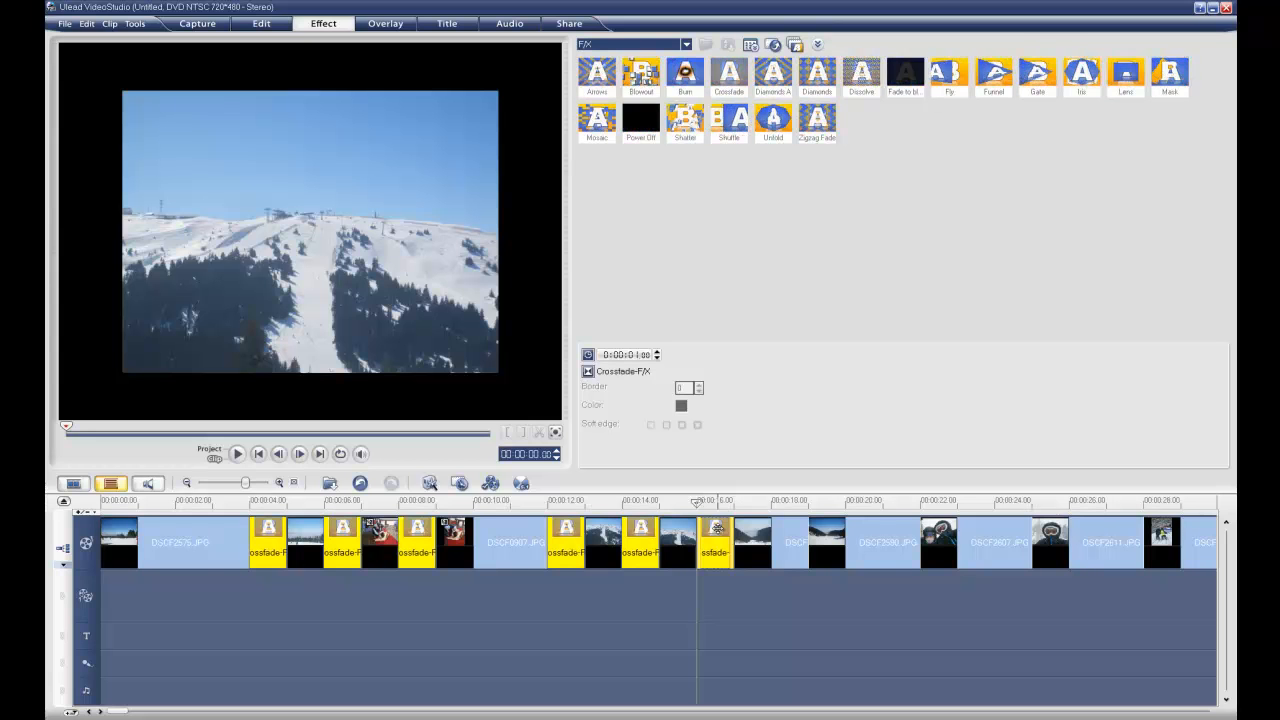
Step: Play the project from the start of the DSCF0907.JPG clip to check the transitions and the remaining photos
click(440, 502)
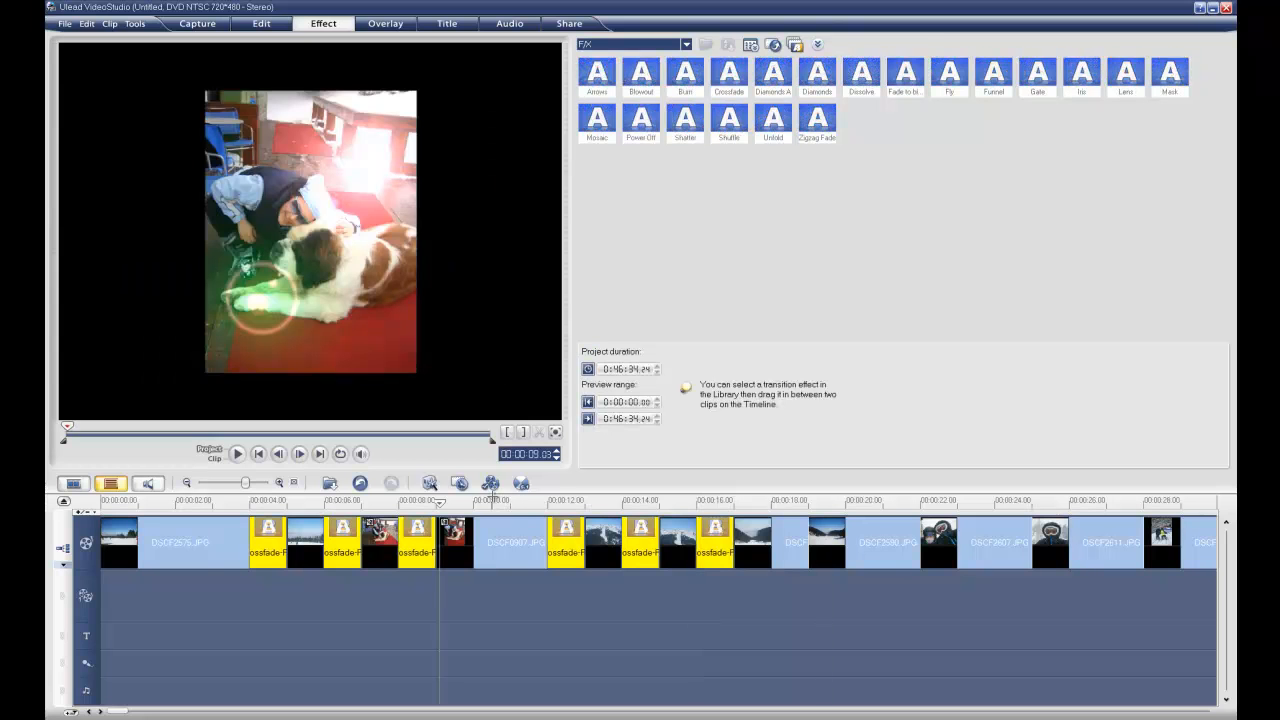
key(space)
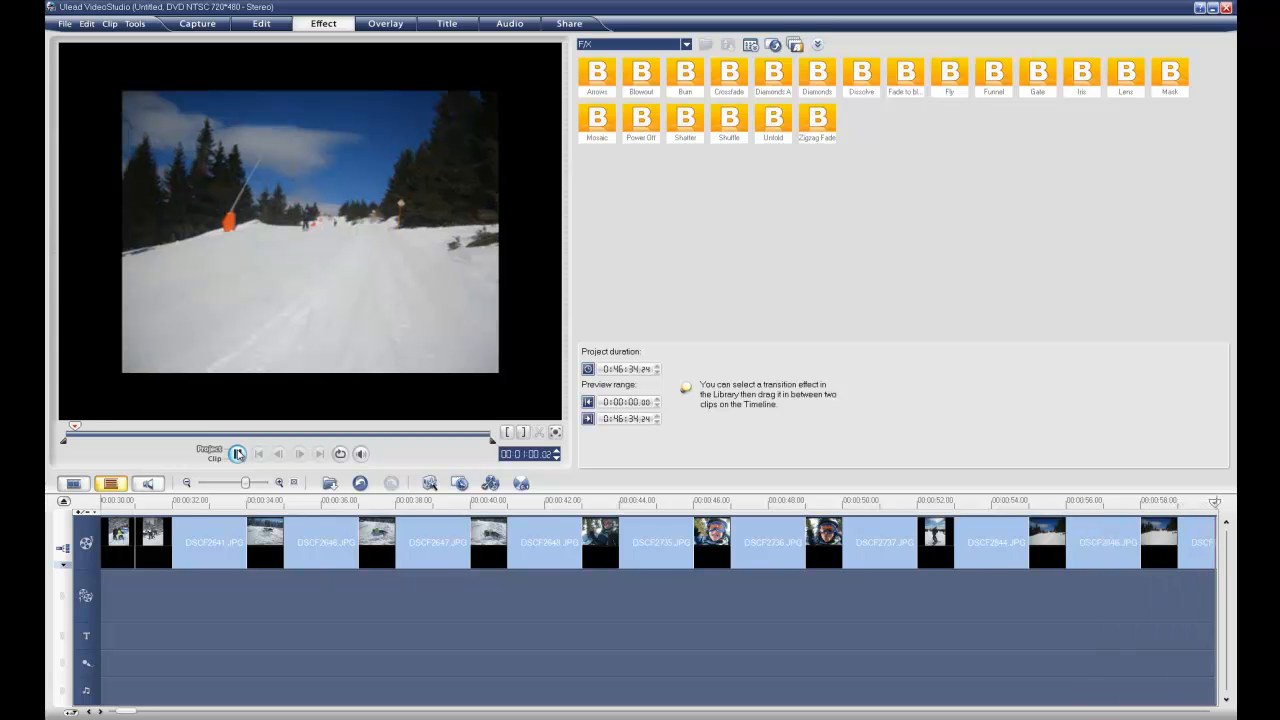
click(236, 456)
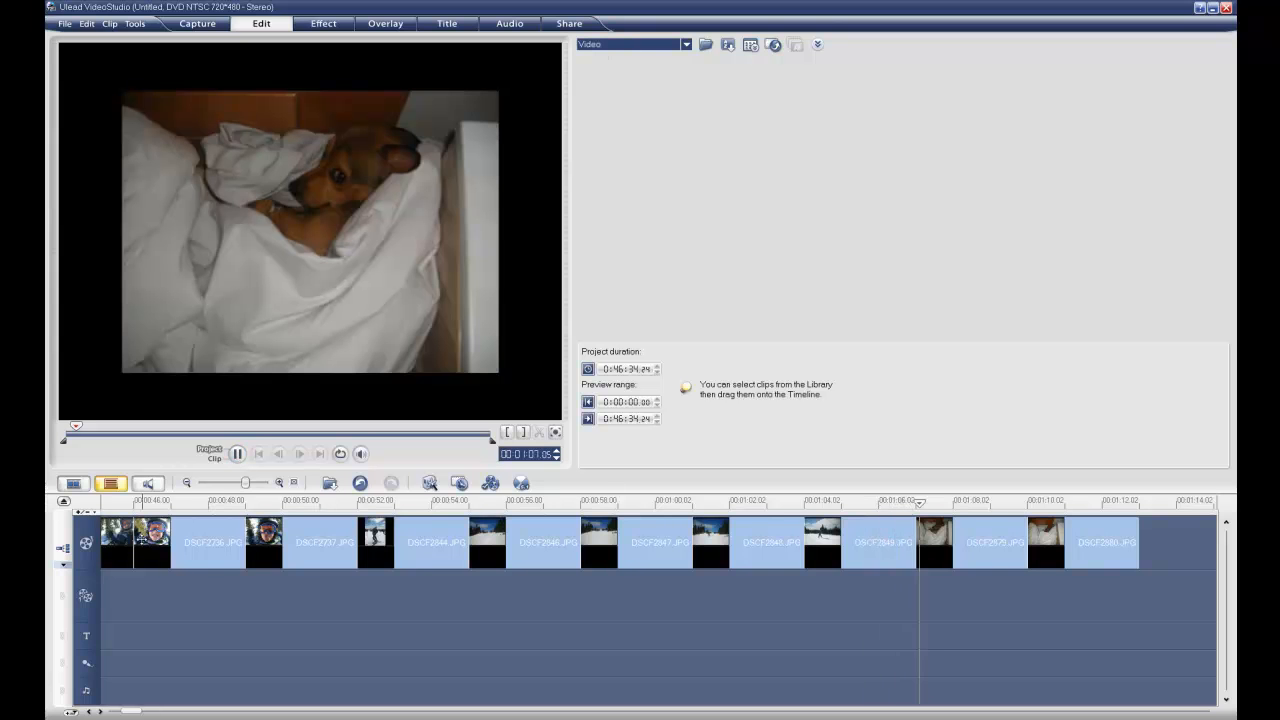
Step: Insert the black (0,0,0) color clip at the start of the video track and extend it to 17 seconds
click(686, 44)
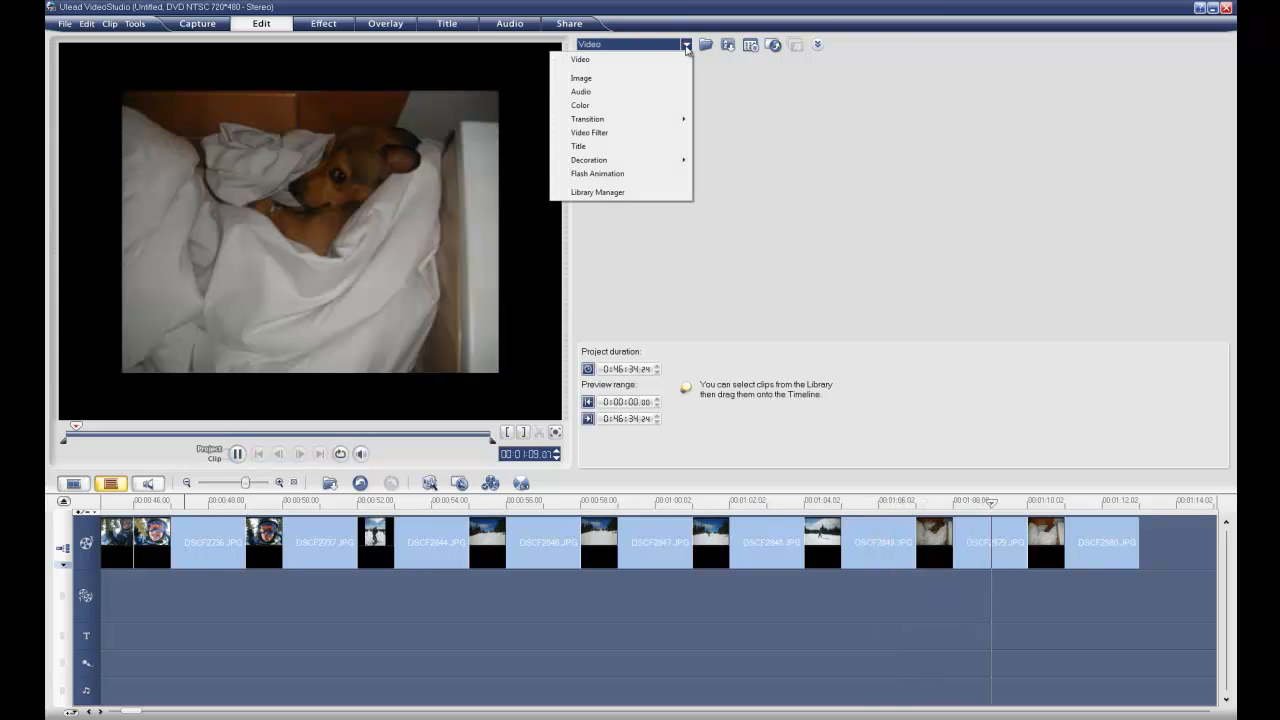
click(603, 106)
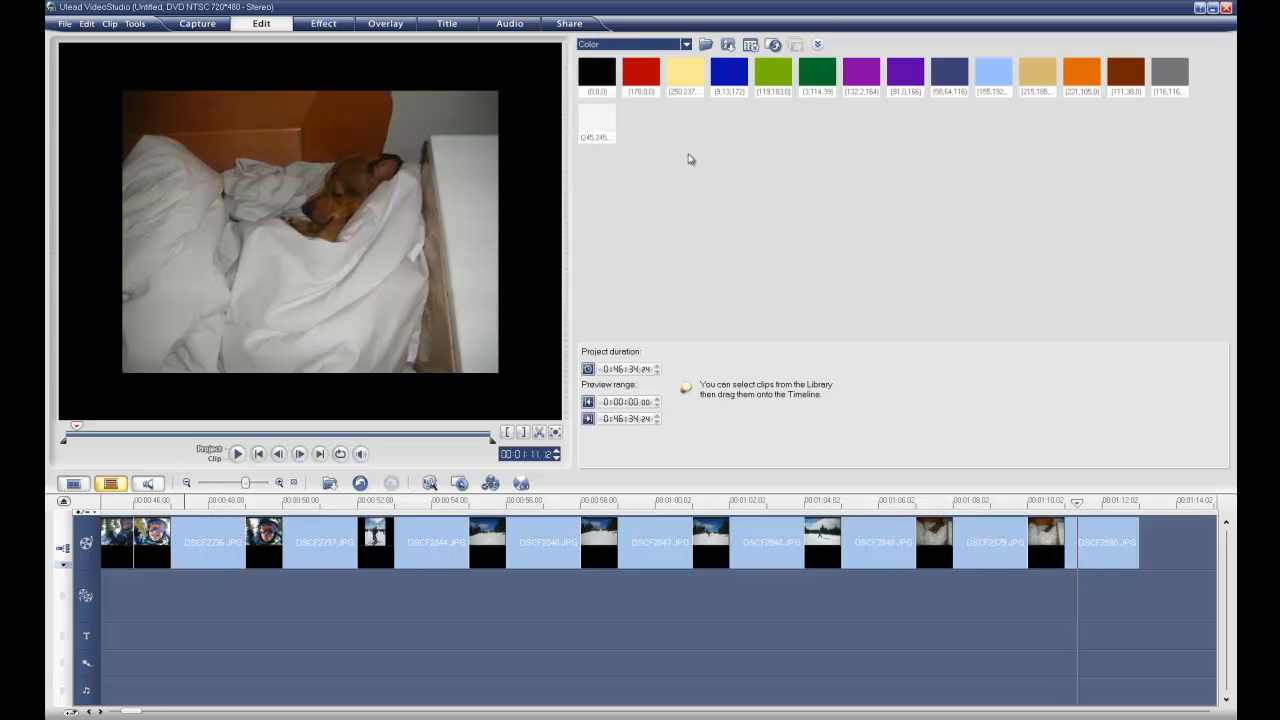
click(186, 484)
click(186, 484)
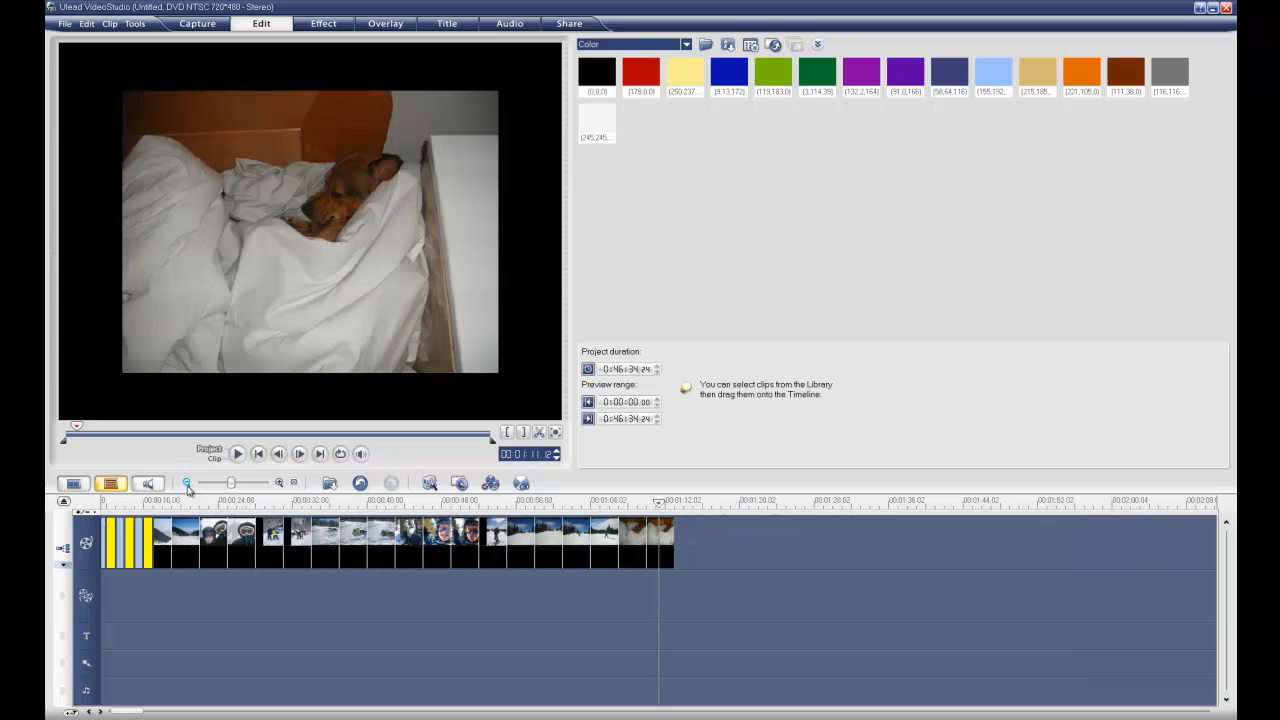
click(186, 484)
drag(634, 502, 90, 490)
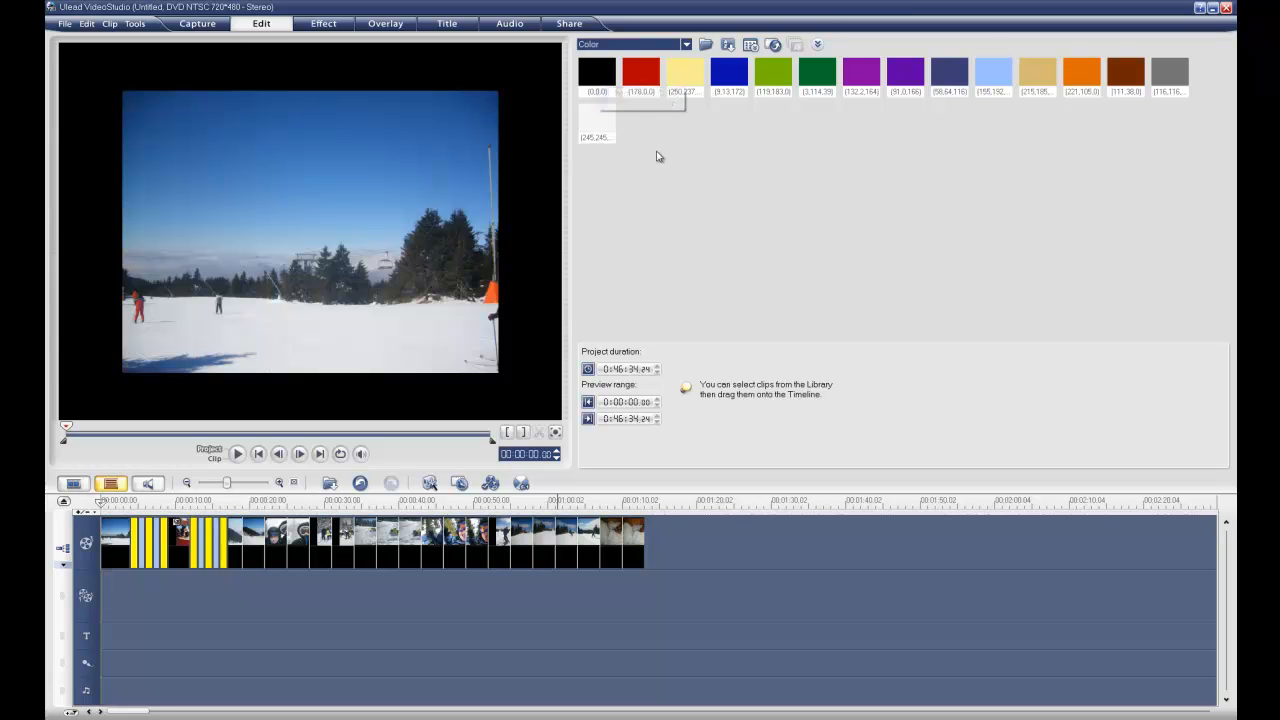
drag(588, 75, 562, 140)
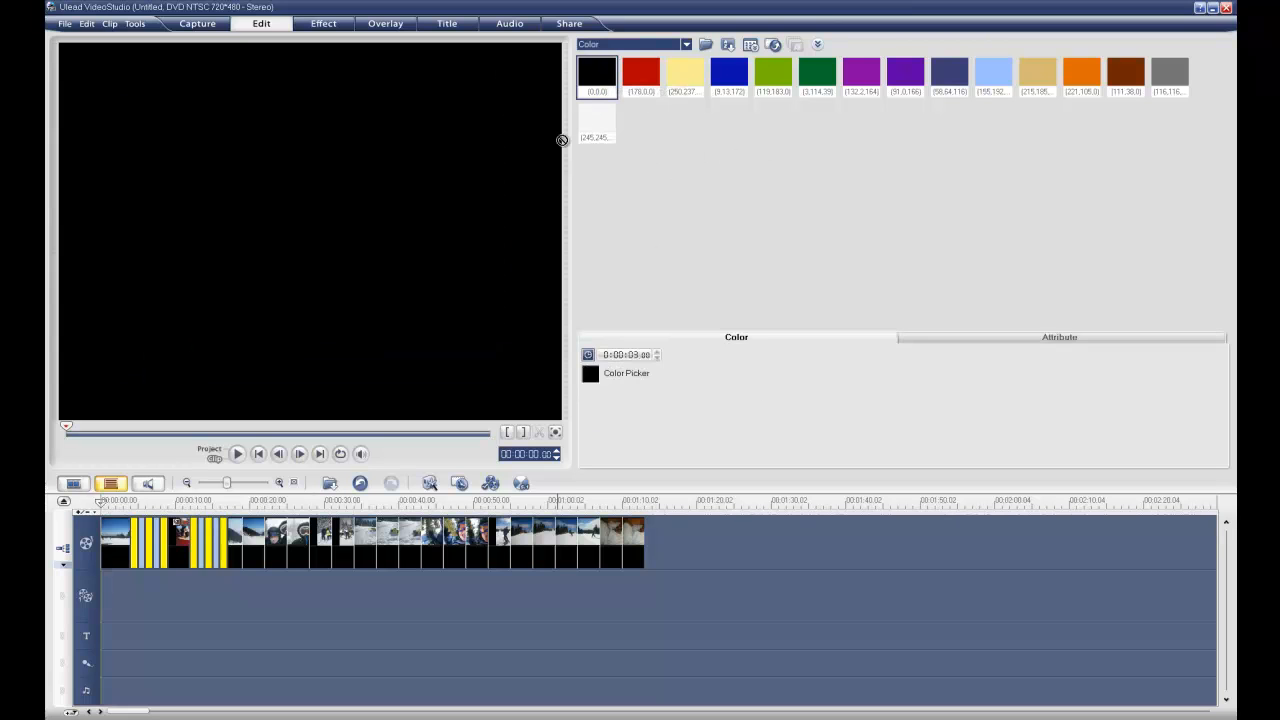
drag(164, 475, 102, 546)
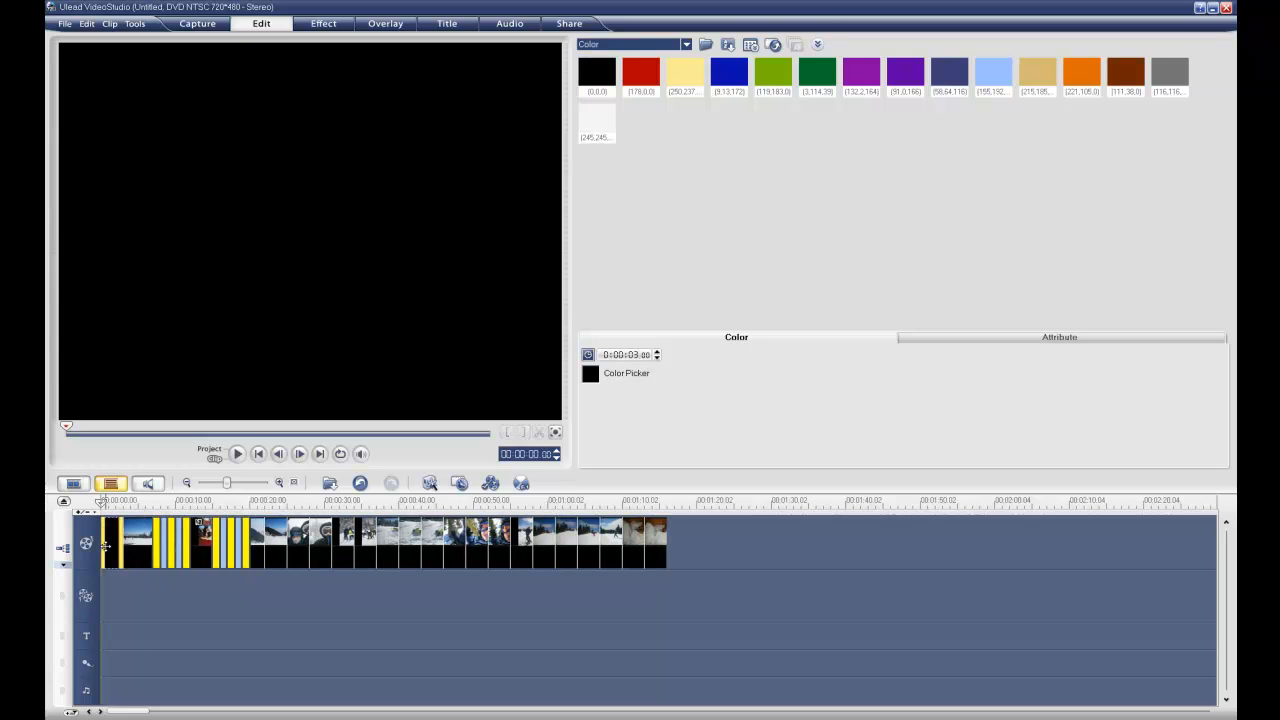
drag(136, 545, 224, 541)
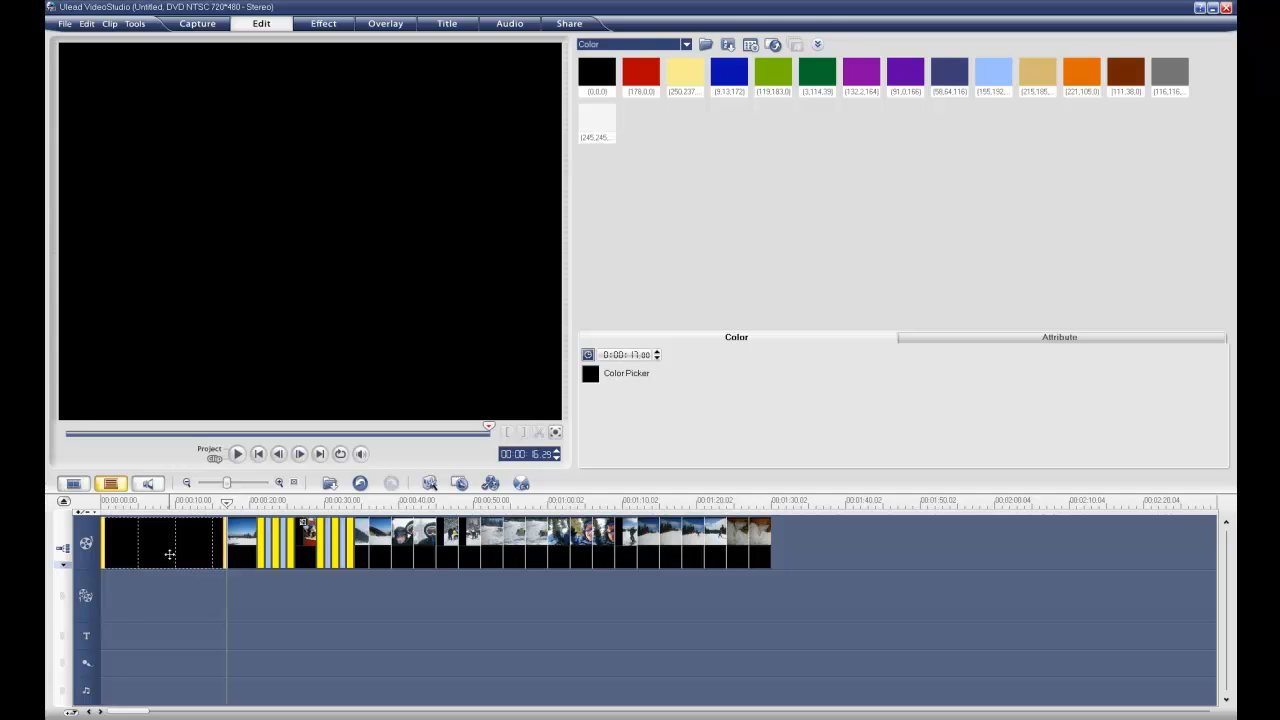
click(228, 485)
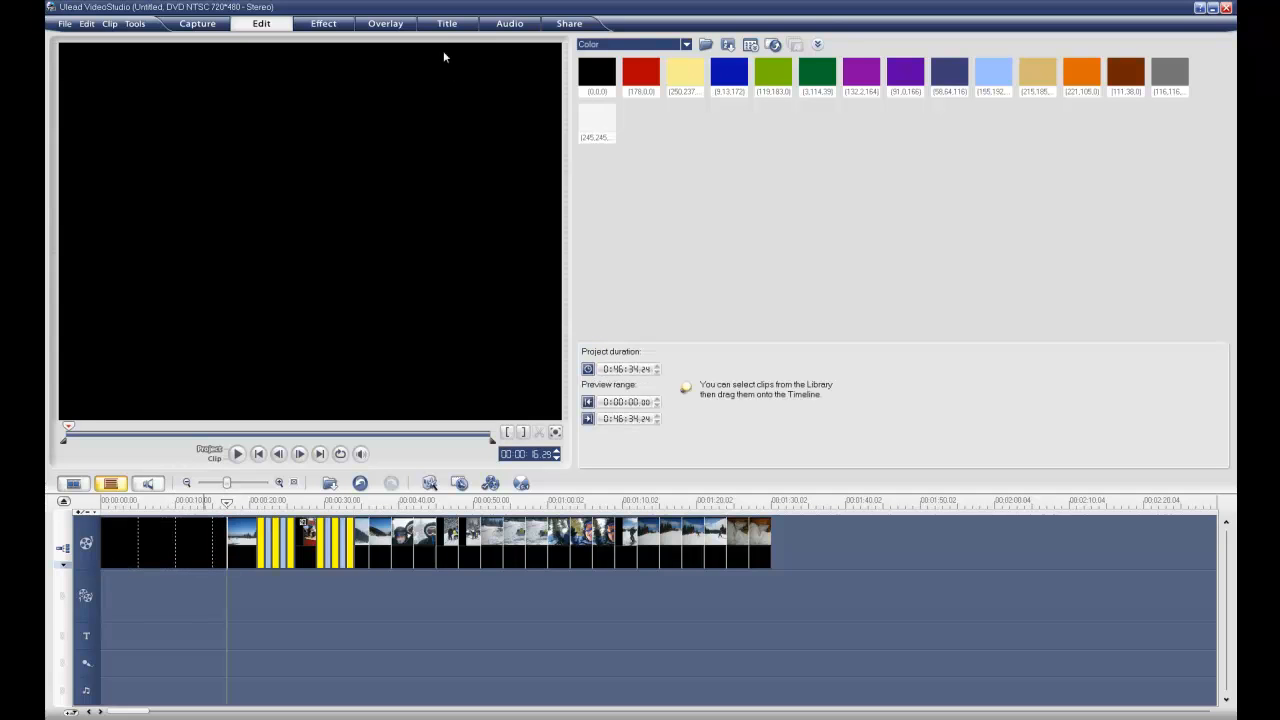
Step: Duplicate the Show Time title preset in the title library
click(447, 24)
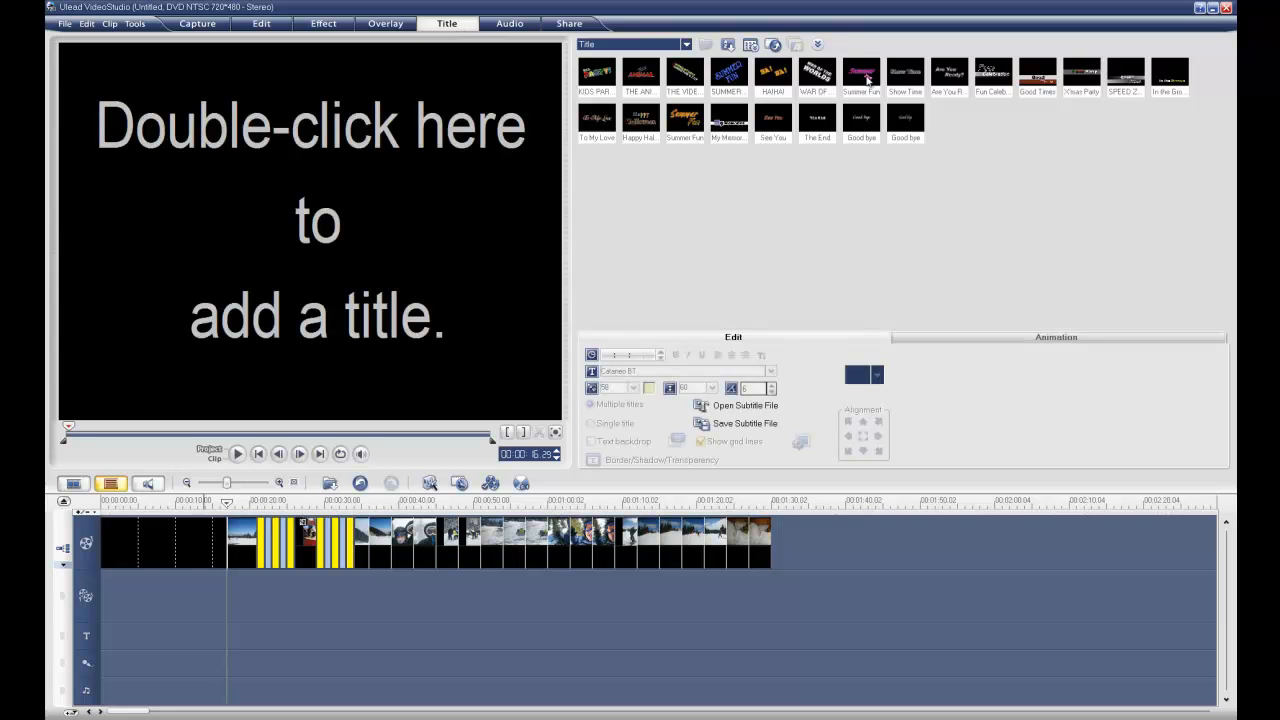
click(905, 78)
right_click(904, 81)
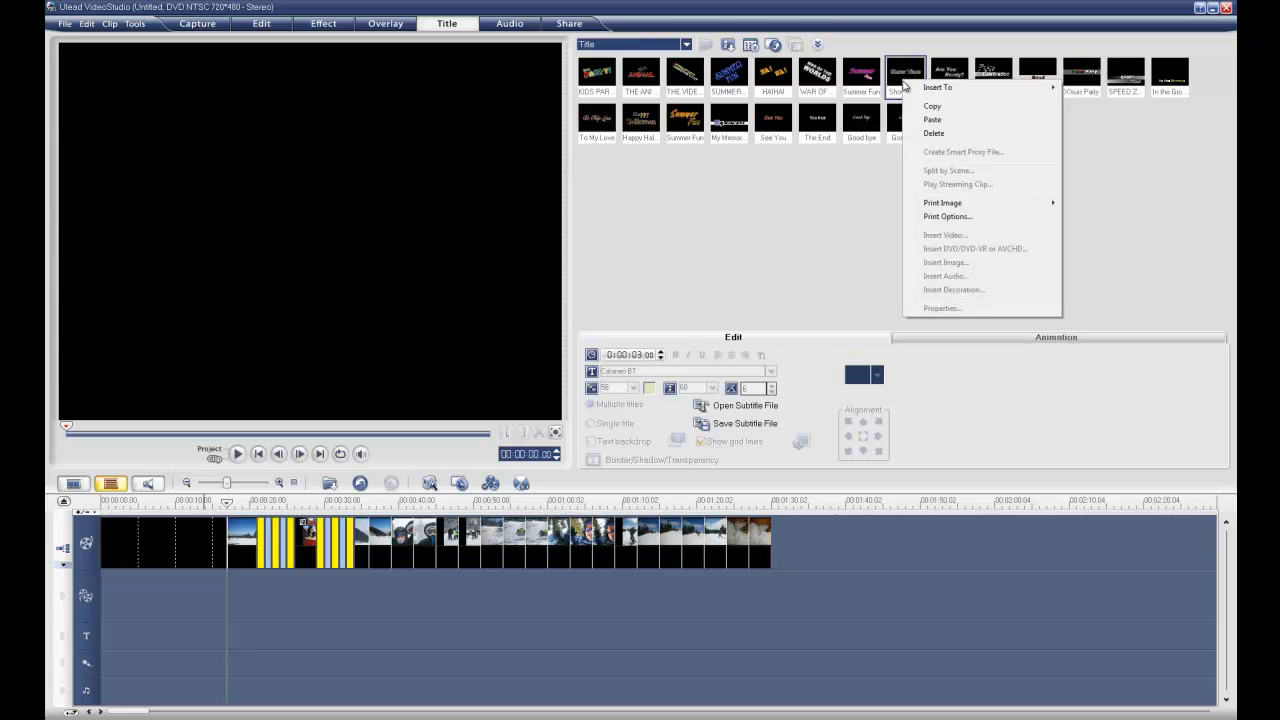
click(914, 120)
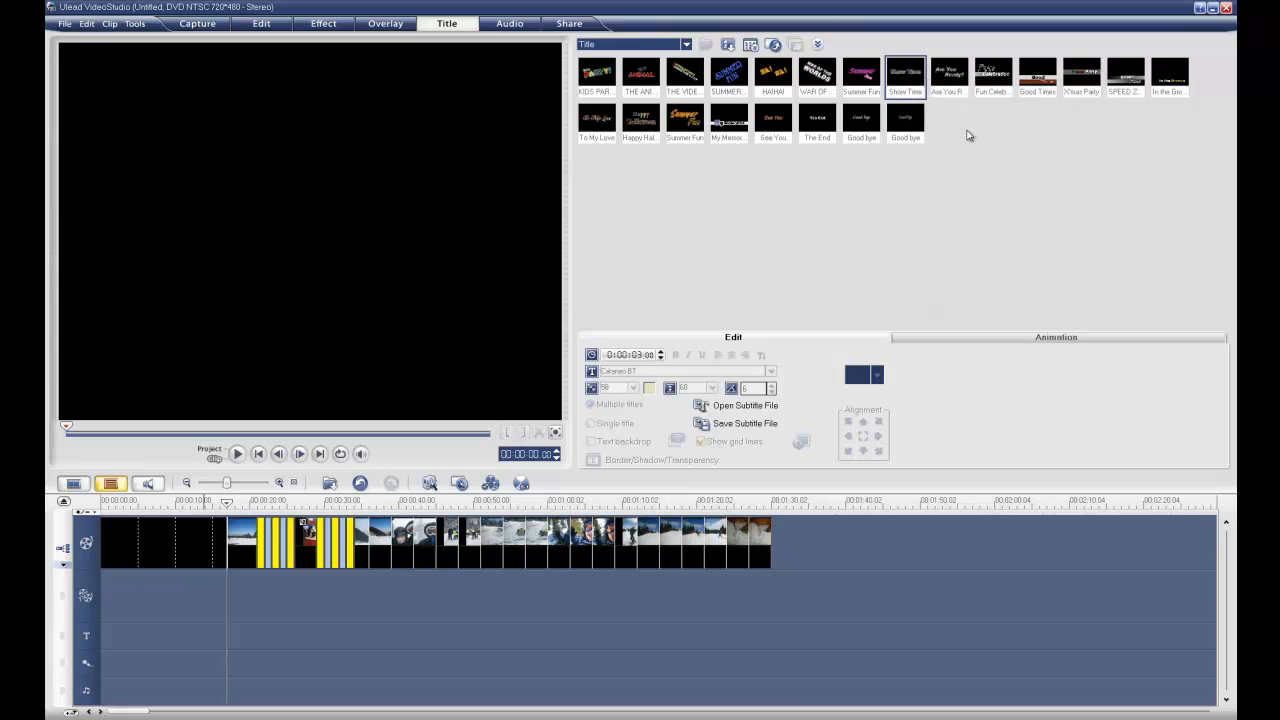
right_click(947, 121)
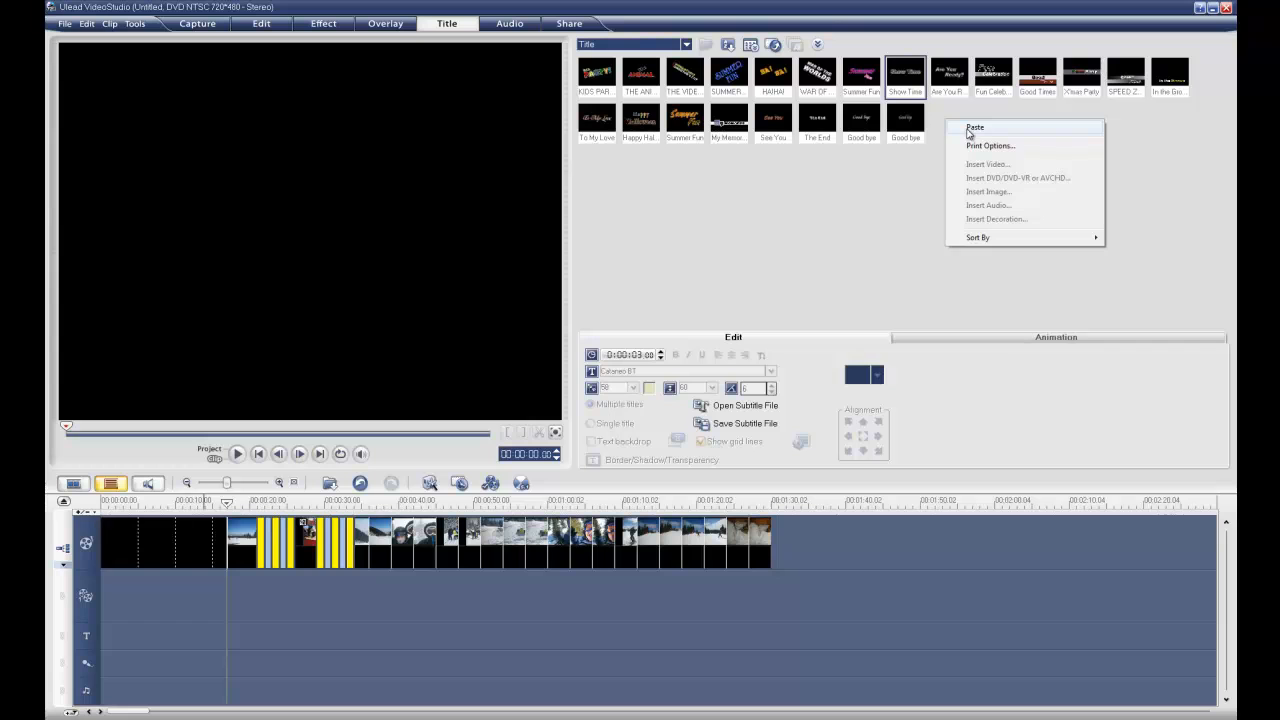
click(972, 128)
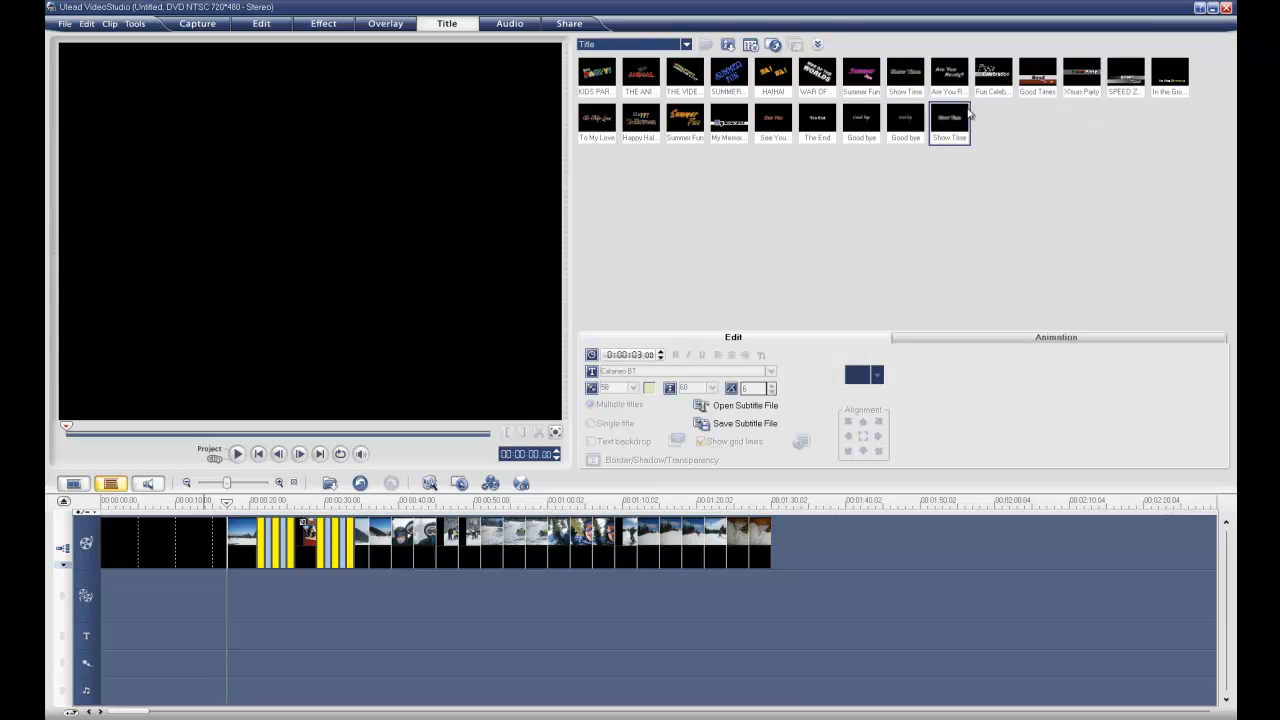
Step: Place the duplicated Show Time title at the start of the title track for 17 seconds and replace its text with "Zimovanje"
drag(947, 121, 227, 636)
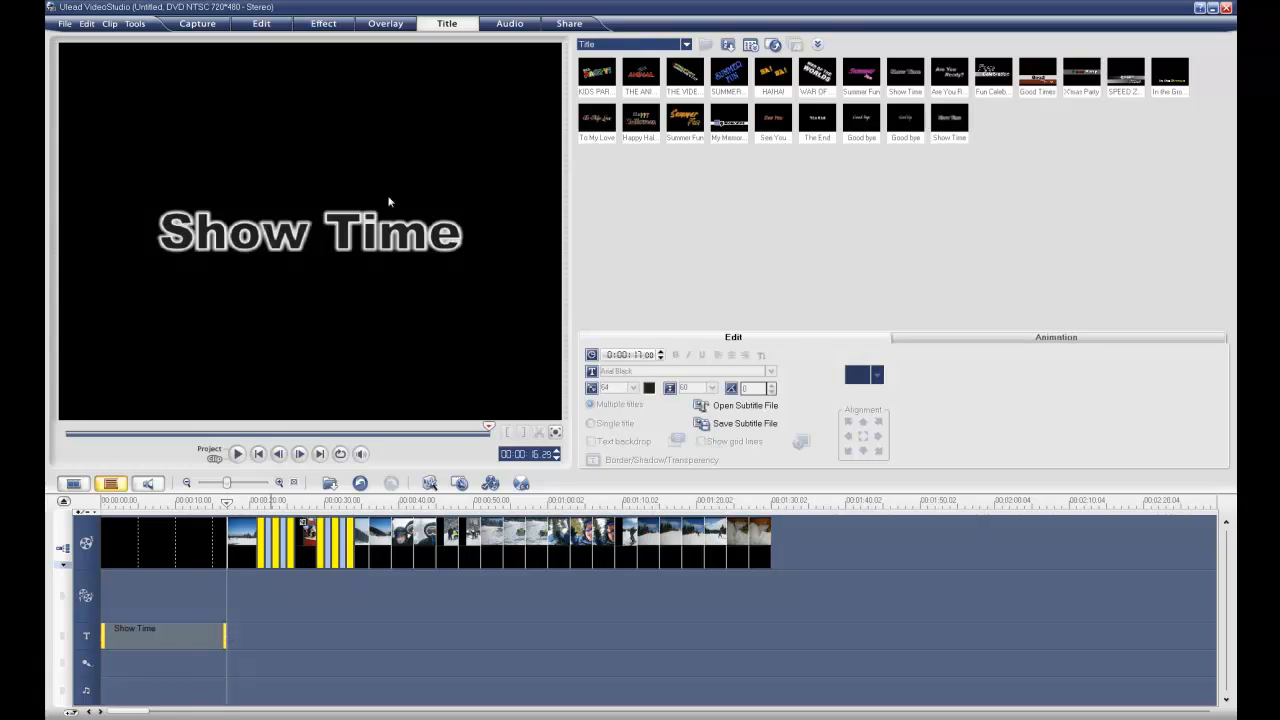
double_click(366, 245)
drag(462, 238, 158, 258)
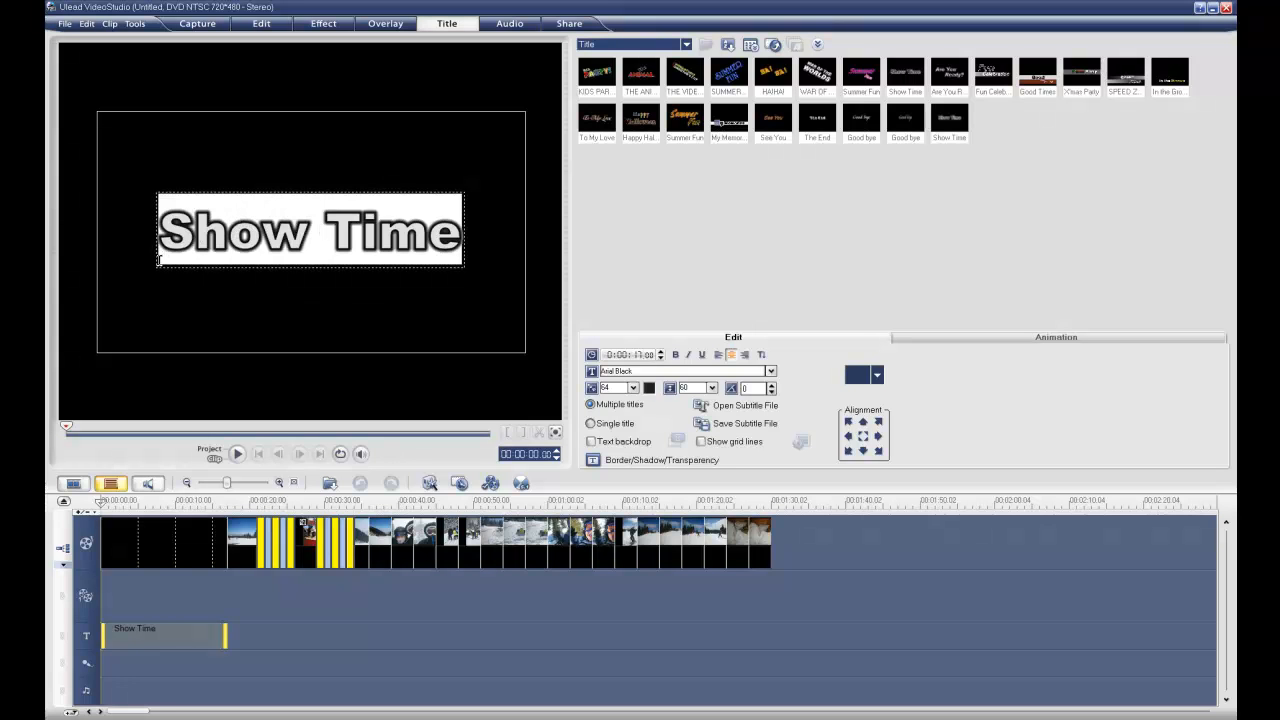
key(BackSpace)
text(Zimo)
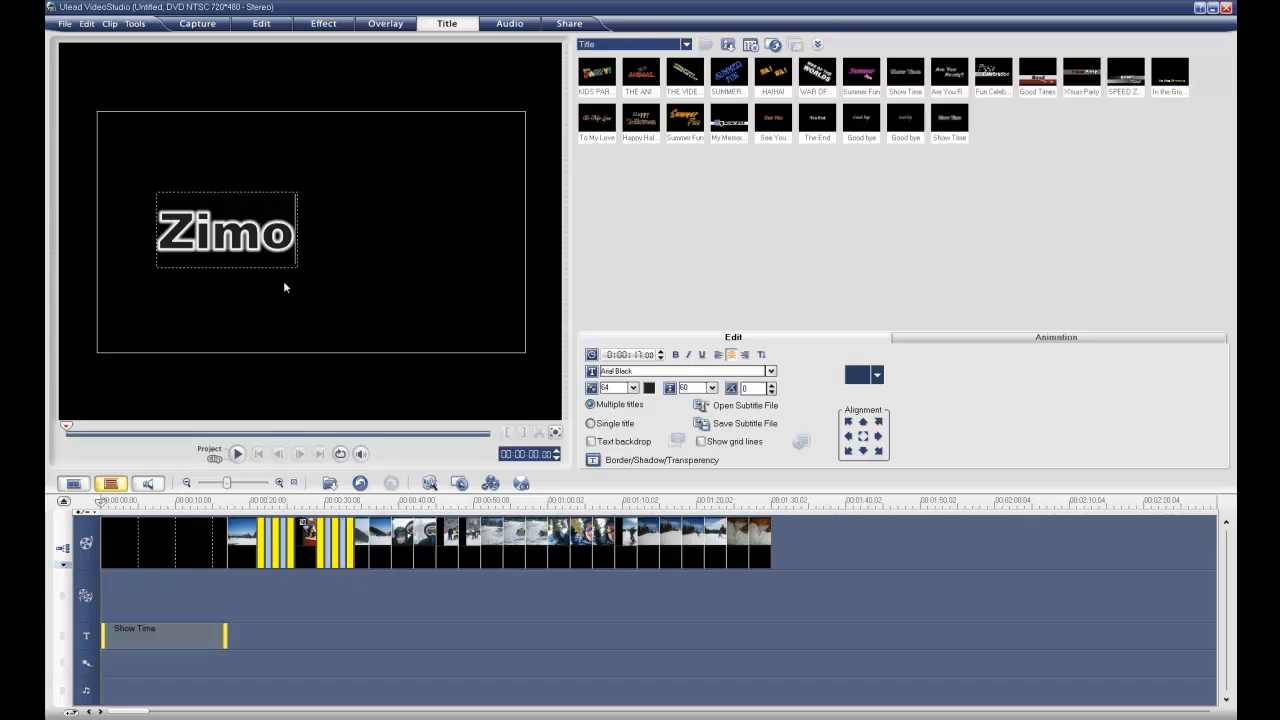
text(vanje)
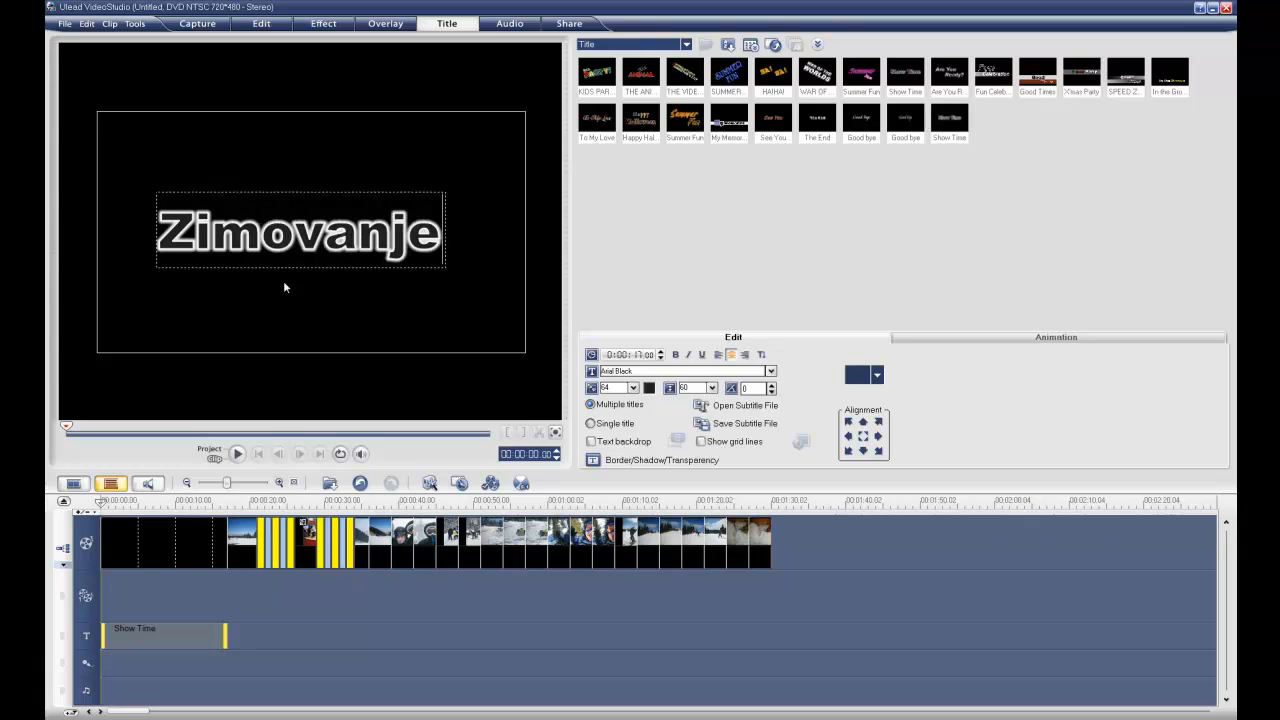
click(284, 287)
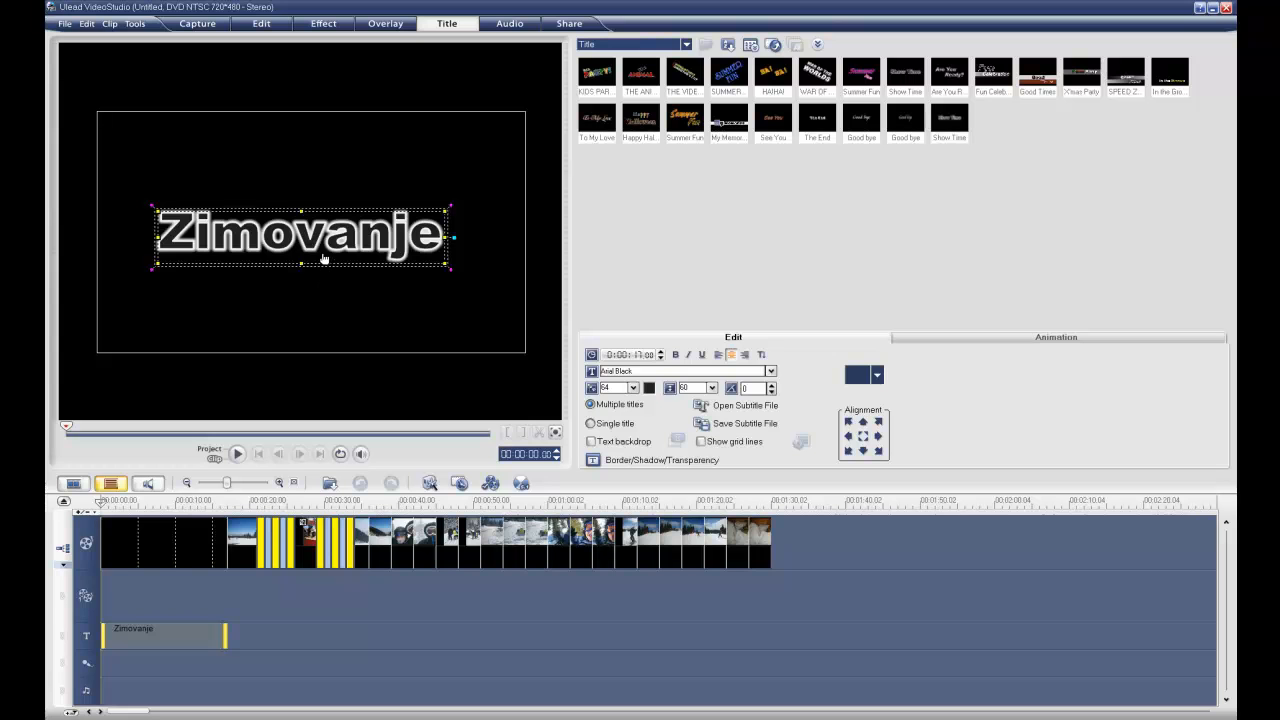
Step: Try several alignment positions for the Zimovanje title and finish with it centered in the frame
mouse_move(325, 257)
mouse_down()
mouse_move(337, 203)
mouse_move(340, 310)
mouse_move(335, 255)
mouse_up()
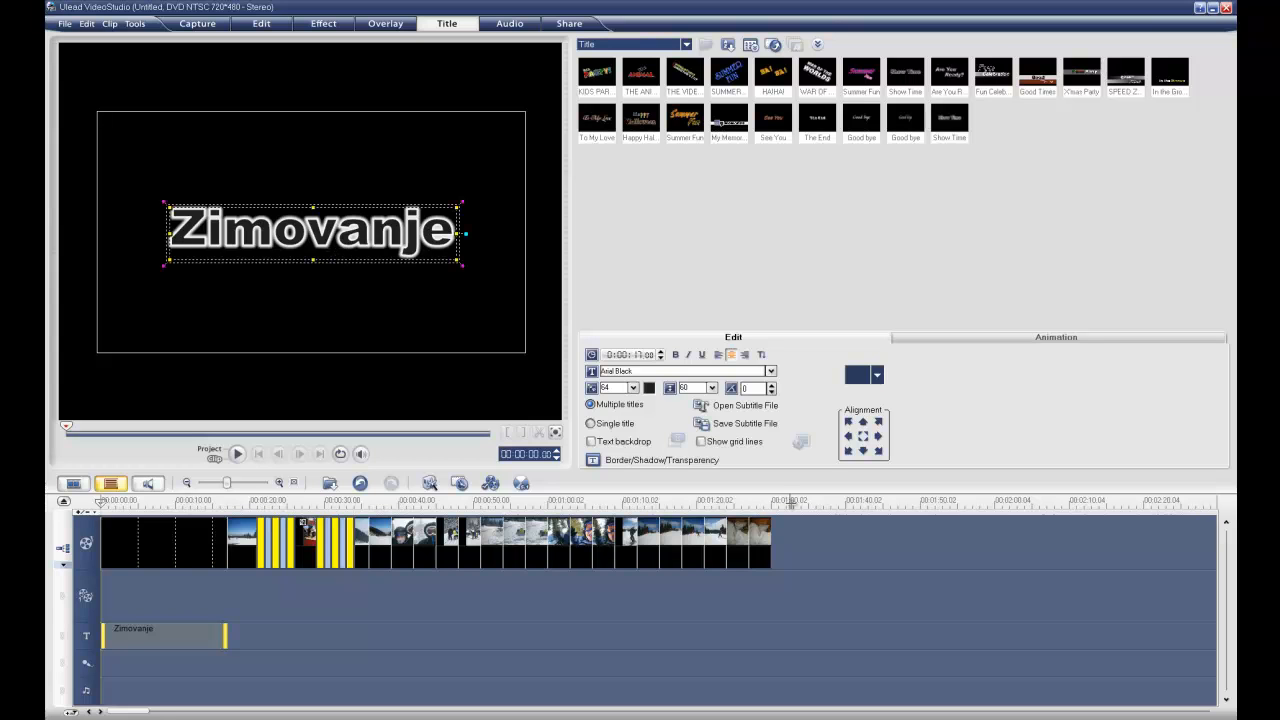
click(863, 421)
click(864, 451)
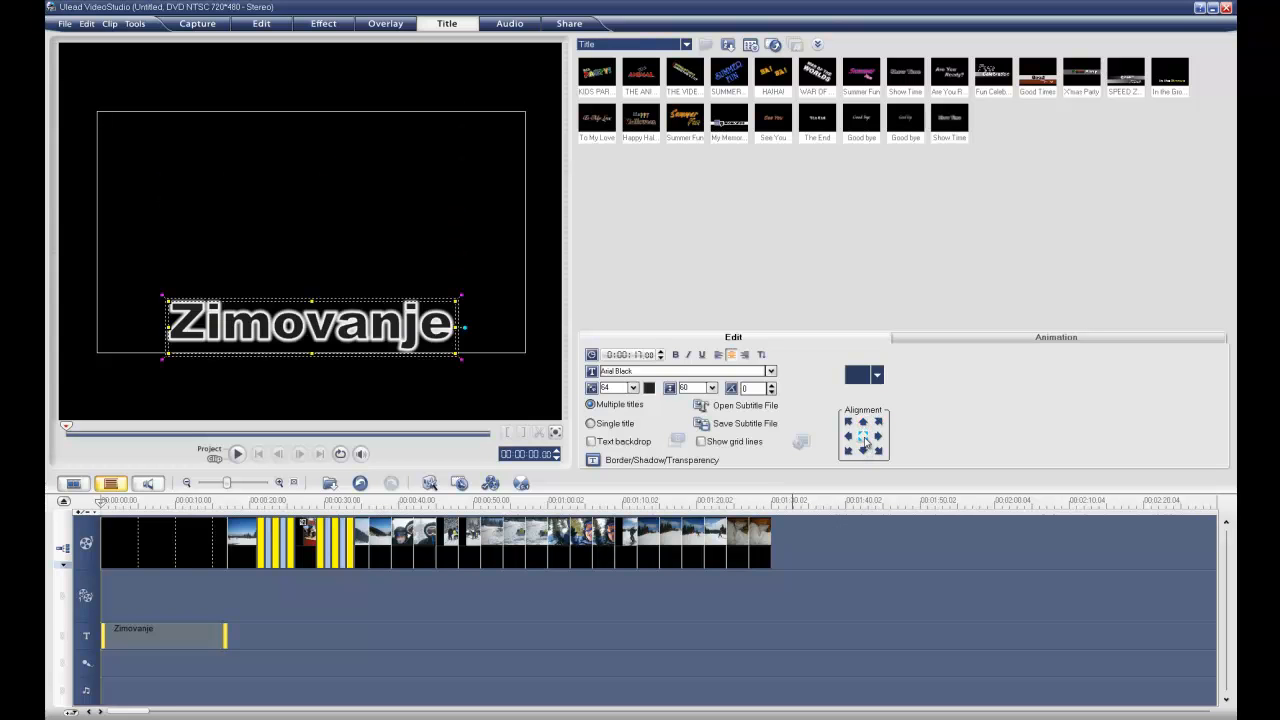
click(863, 436)
click(877, 437)
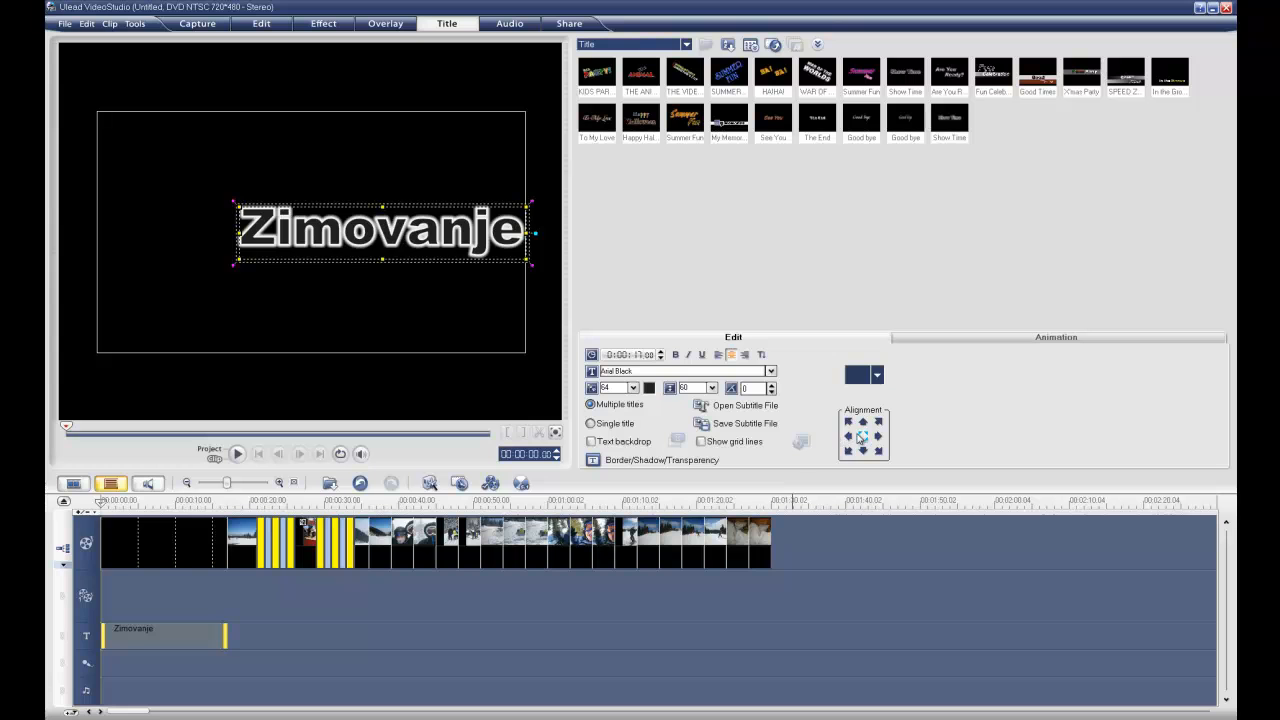
click(848, 436)
click(848, 421)
click(863, 436)
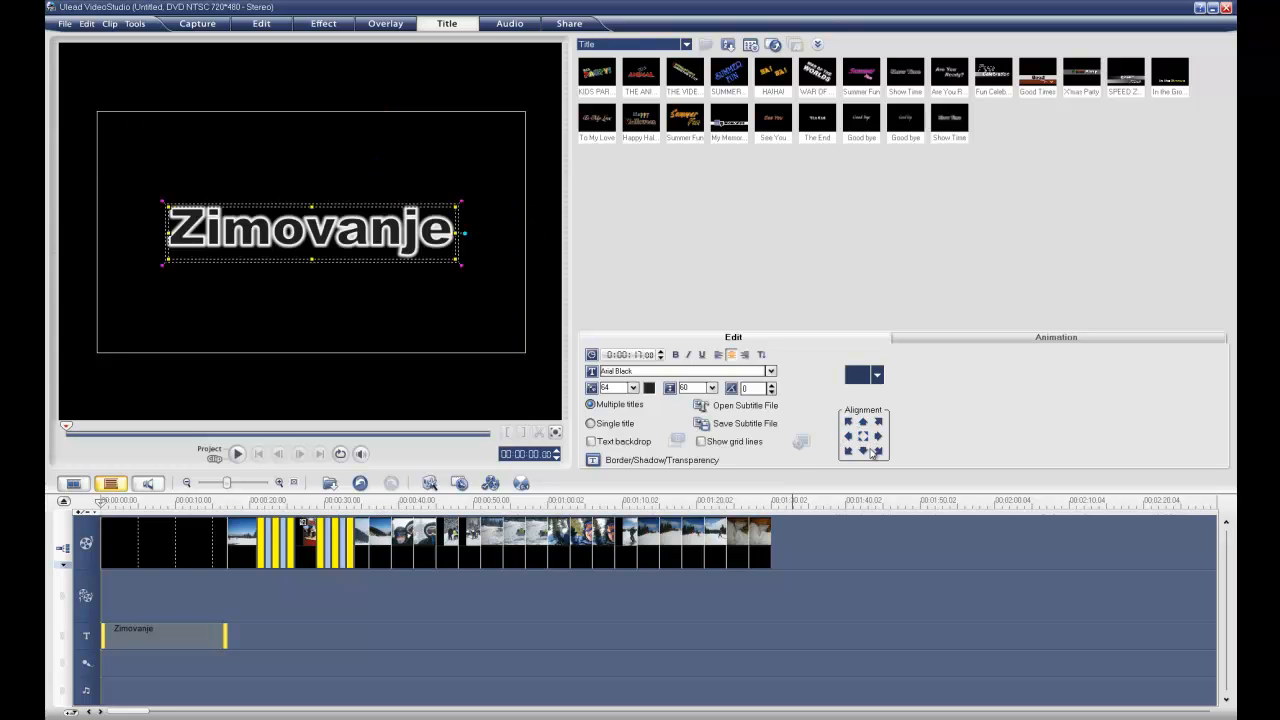
Step: Shorten the black color clip to about 7 seconds and trim the Zimovanje title to the same length
click(222, 546)
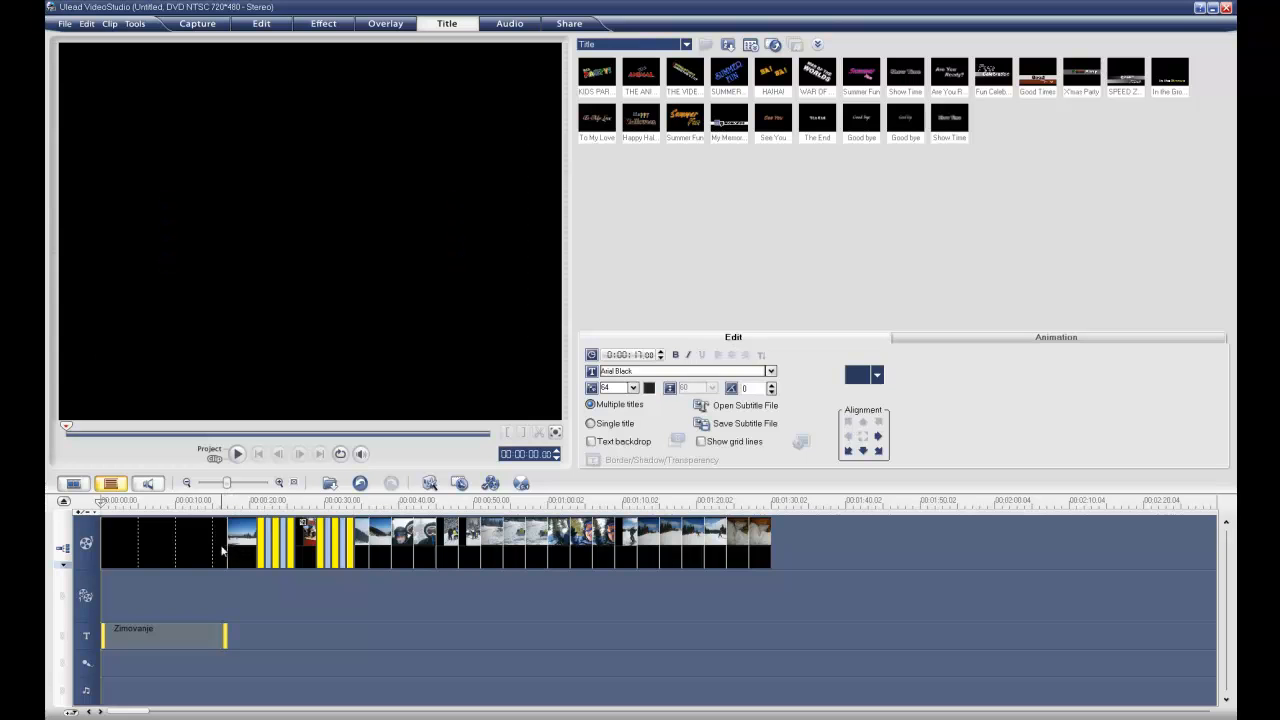
drag(224, 546, 155, 554)
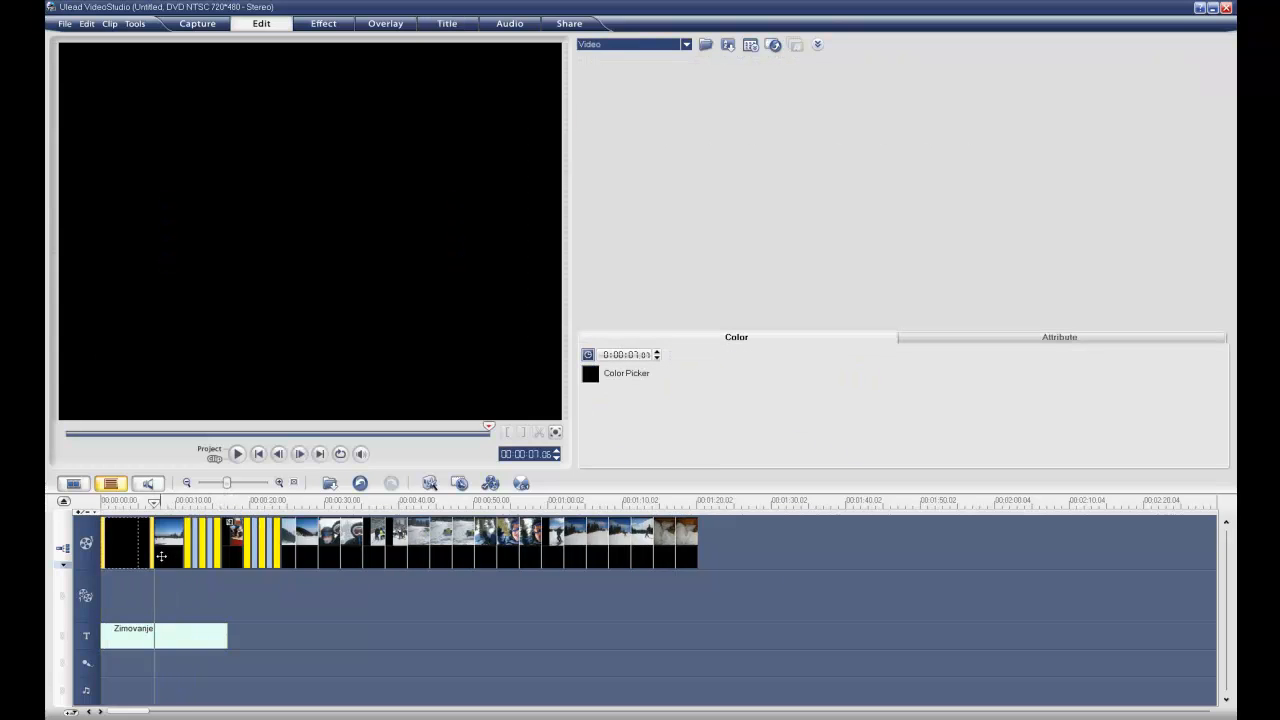
click(228, 640)
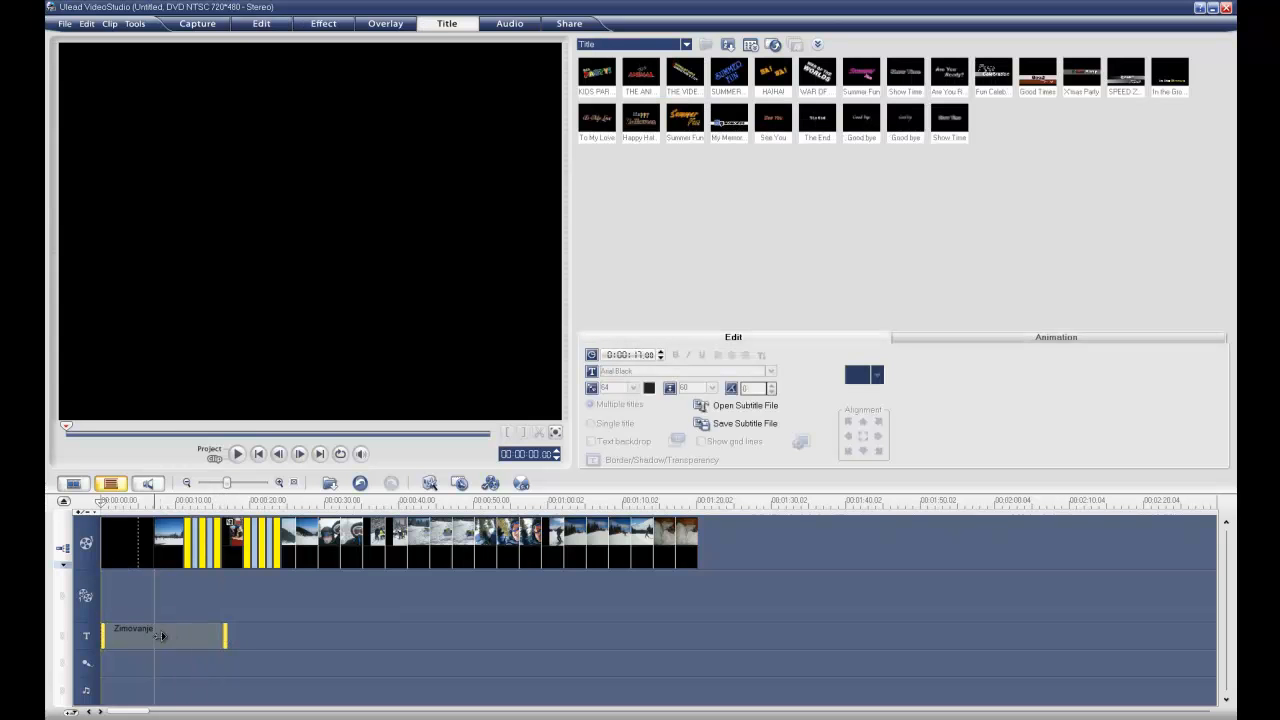
drag(155, 636, 158, 642)
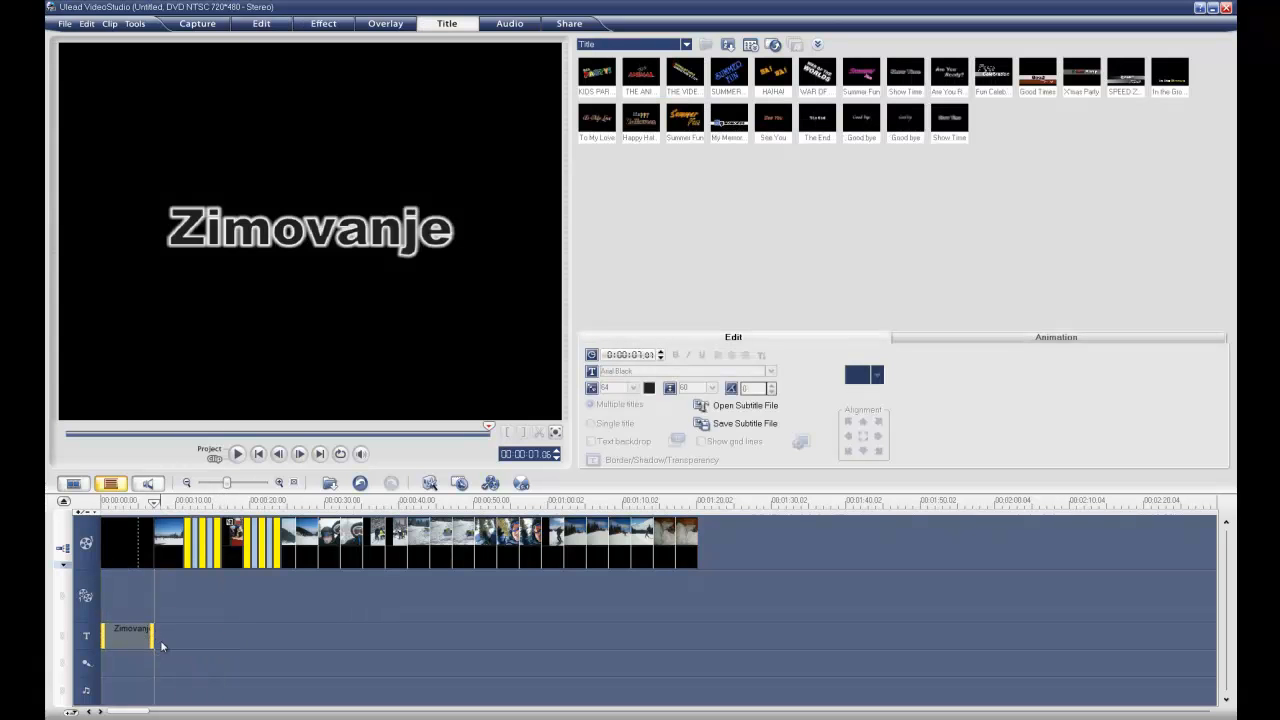
click(137, 695)
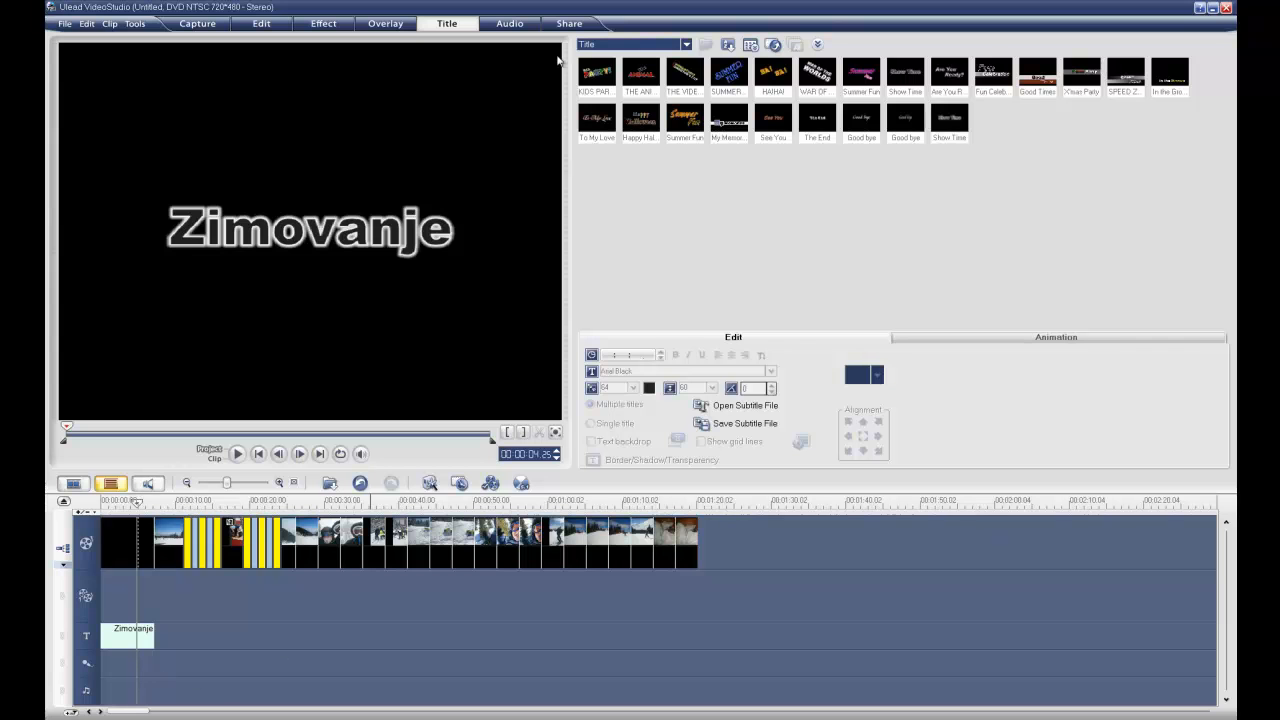
Step: Import "139 Pitbull Feat. Marc Anthony - Rain Over Me.mp3" into the audio library and place it at the start of the music track
click(510, 23)
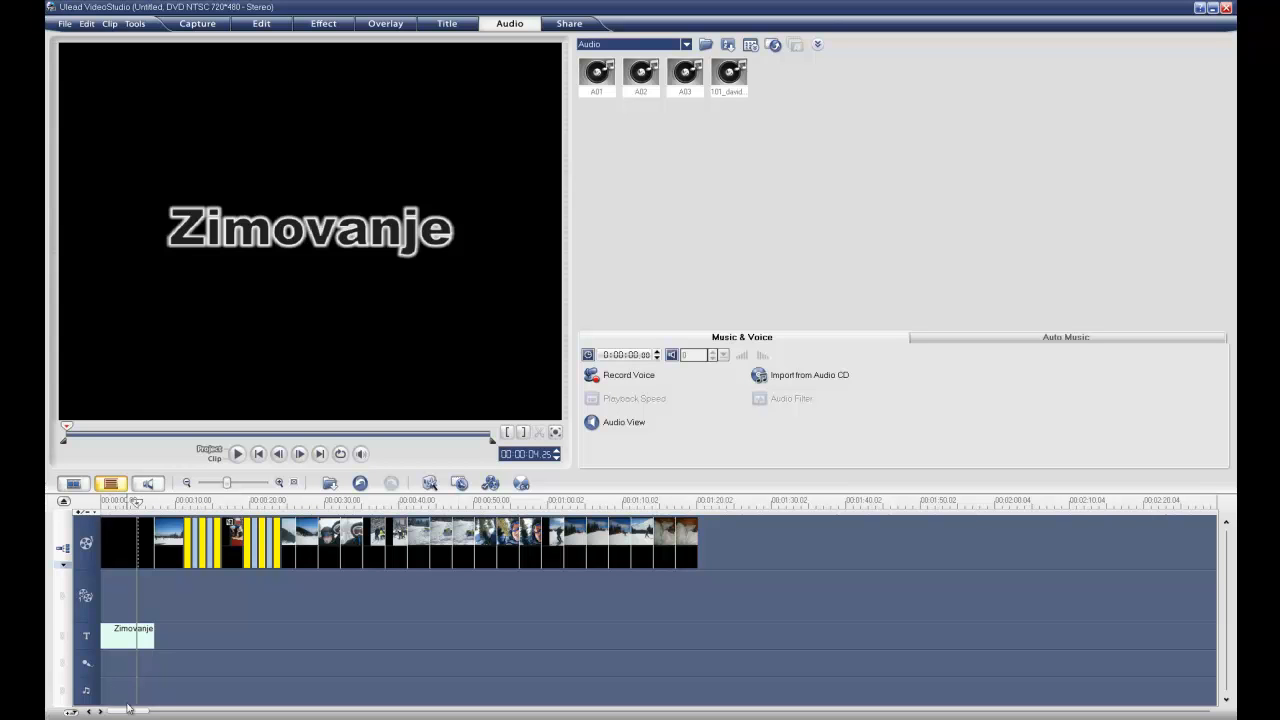
click(707, 46)
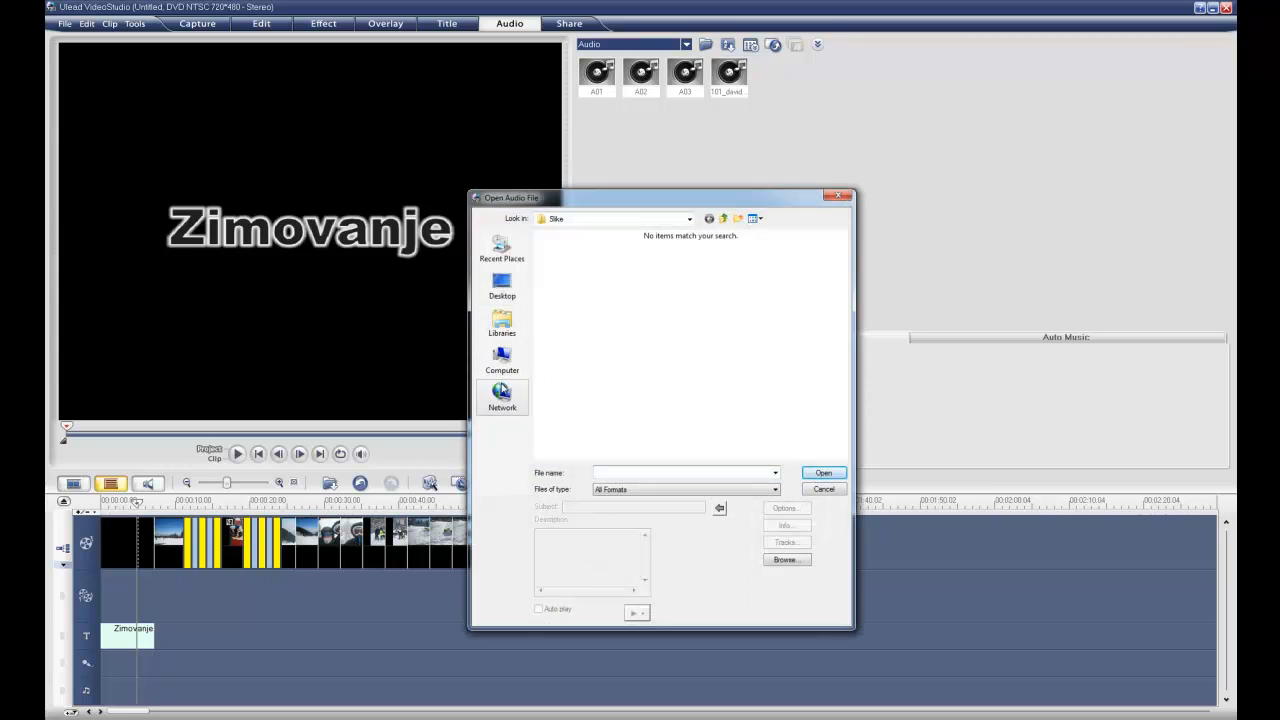
click(502, 358)
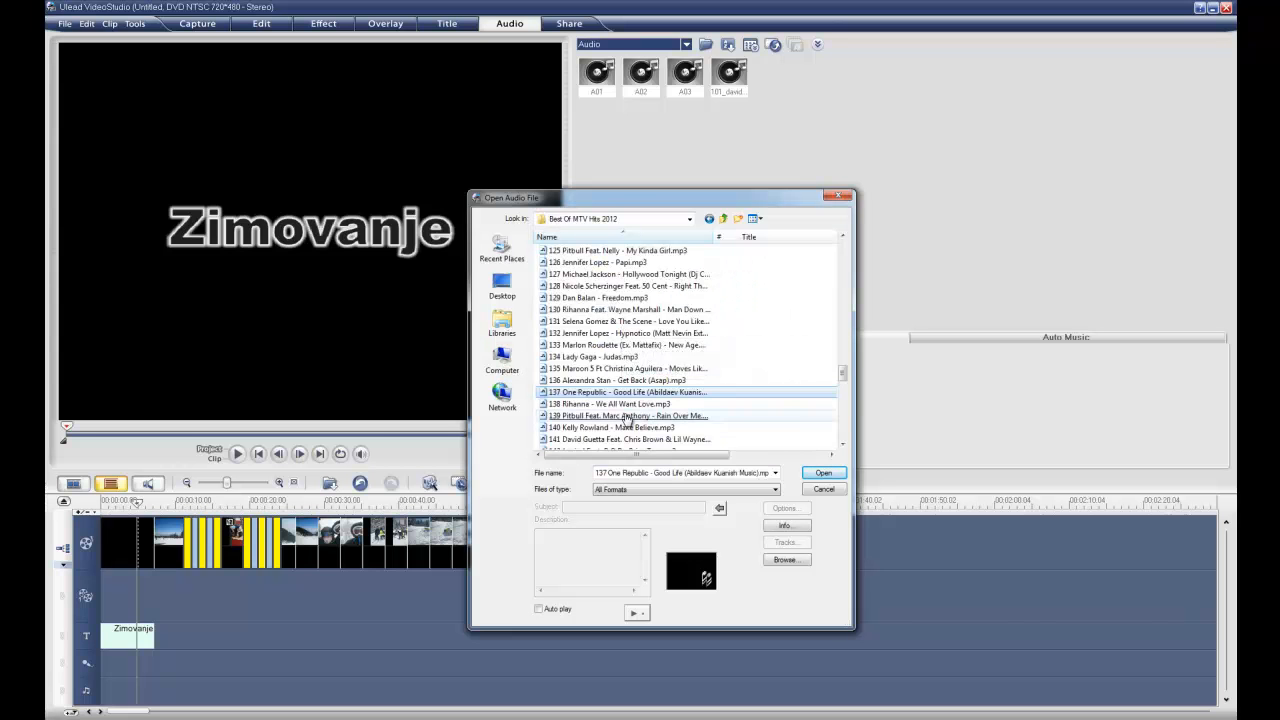
click(627, 416)
double_click(627, 416)
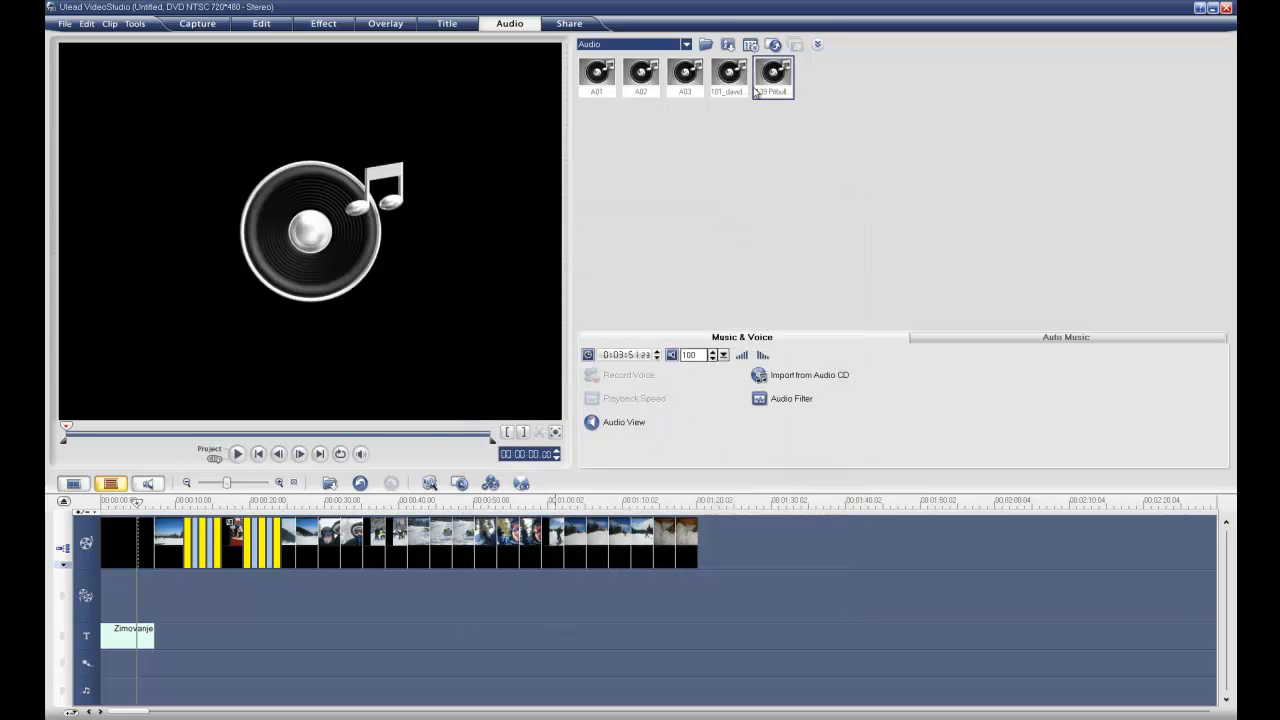
drag(770, 80, 103, 701)
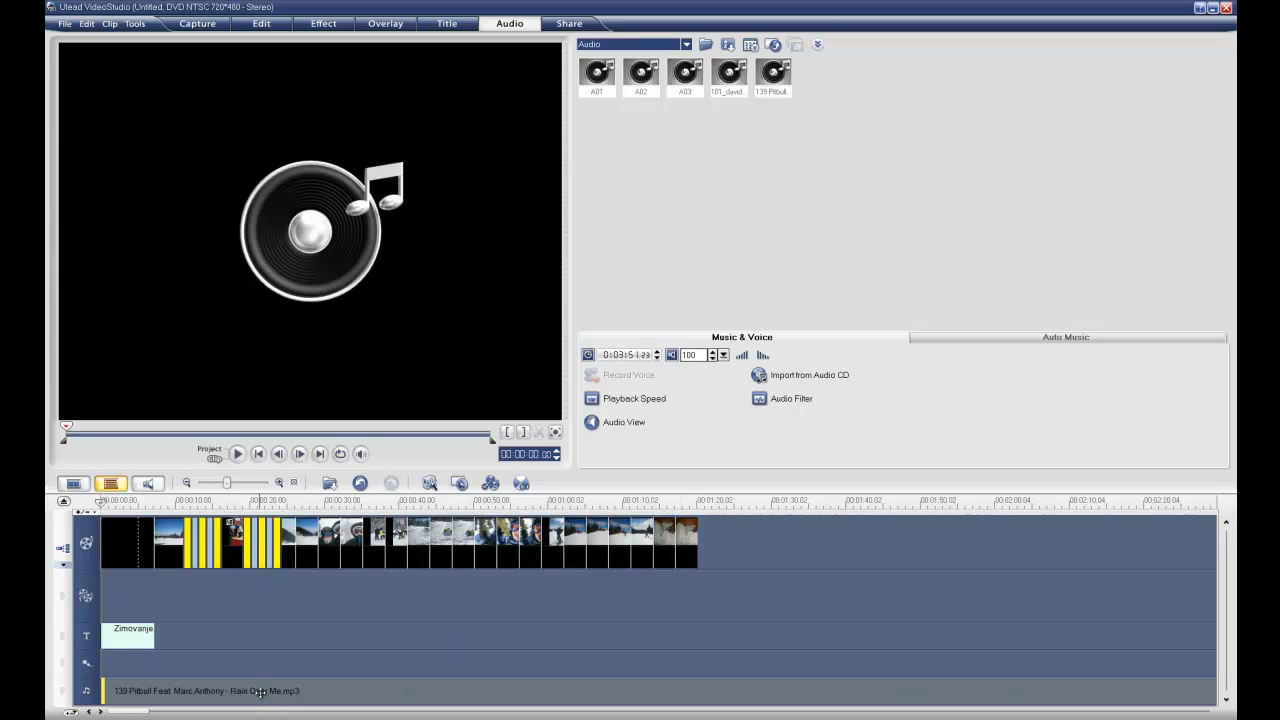
Step: Trim the music clip to 0:01:20.09 so it ends with the last photo, and apply a fade-out to it
click(187, 483)
click(187, 483)
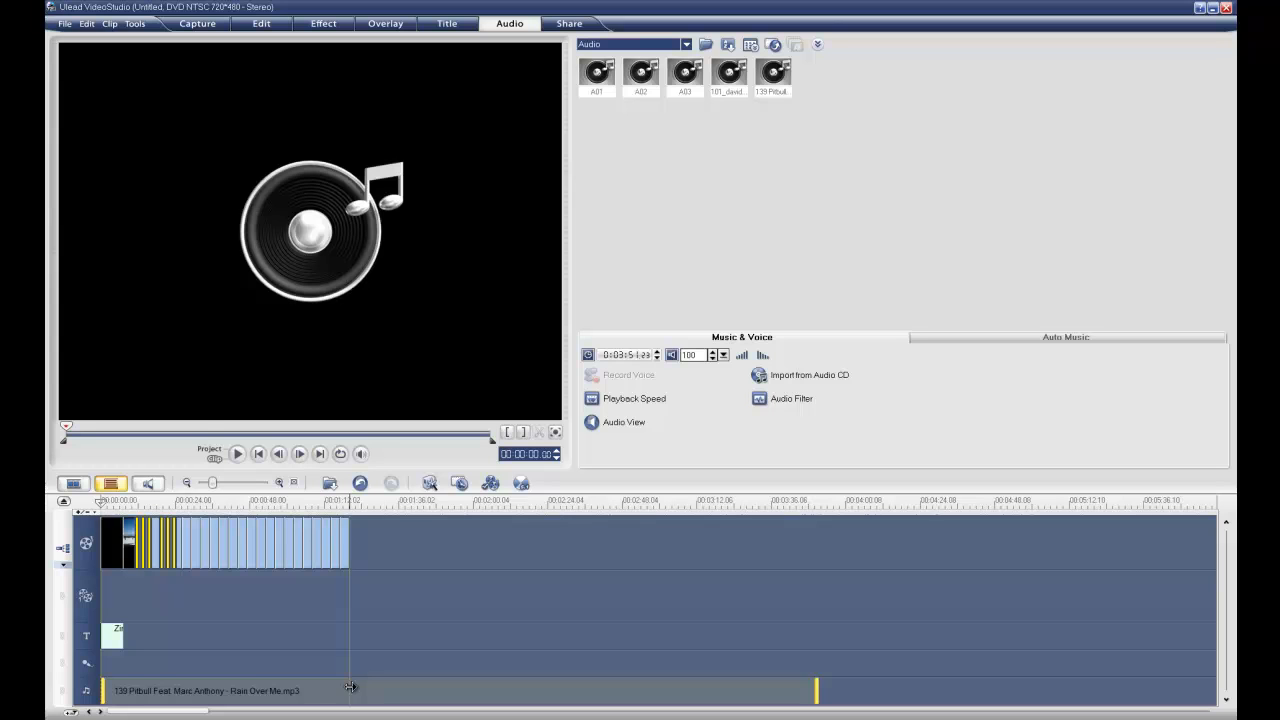
drag(350, 687, 349, 686)
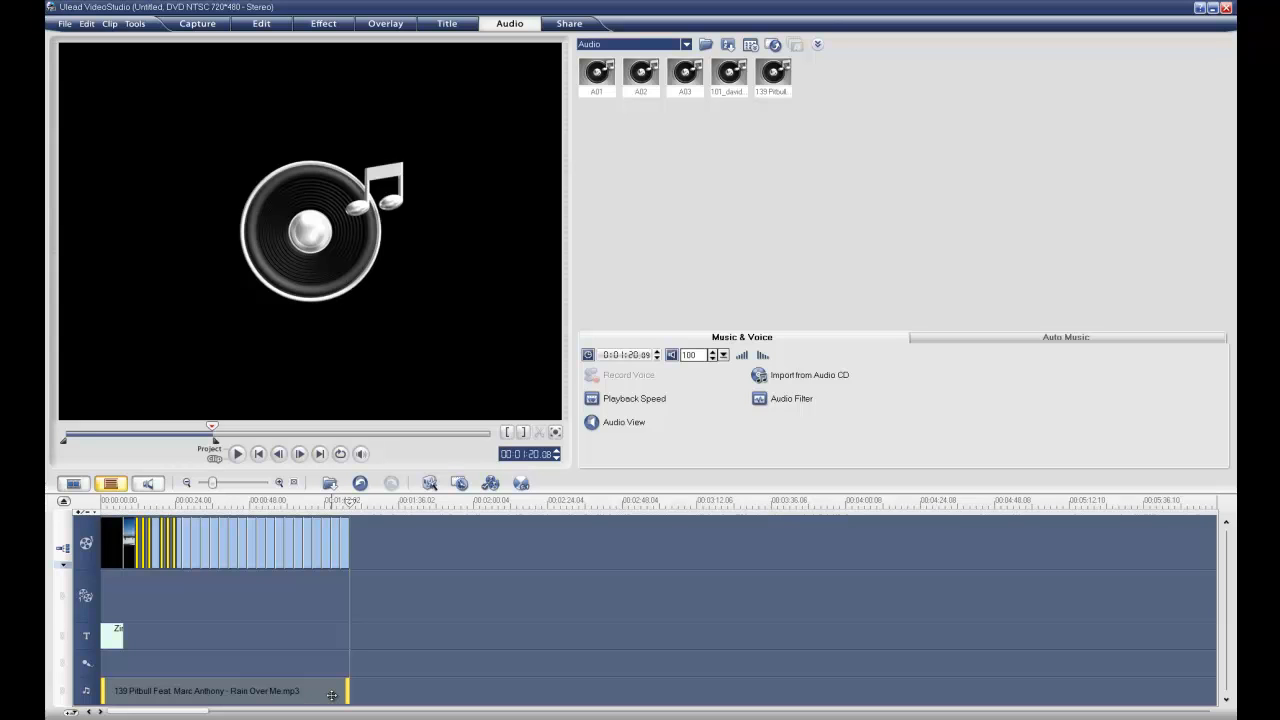
click(761, 357)
scroll(210, 610, up, 1)
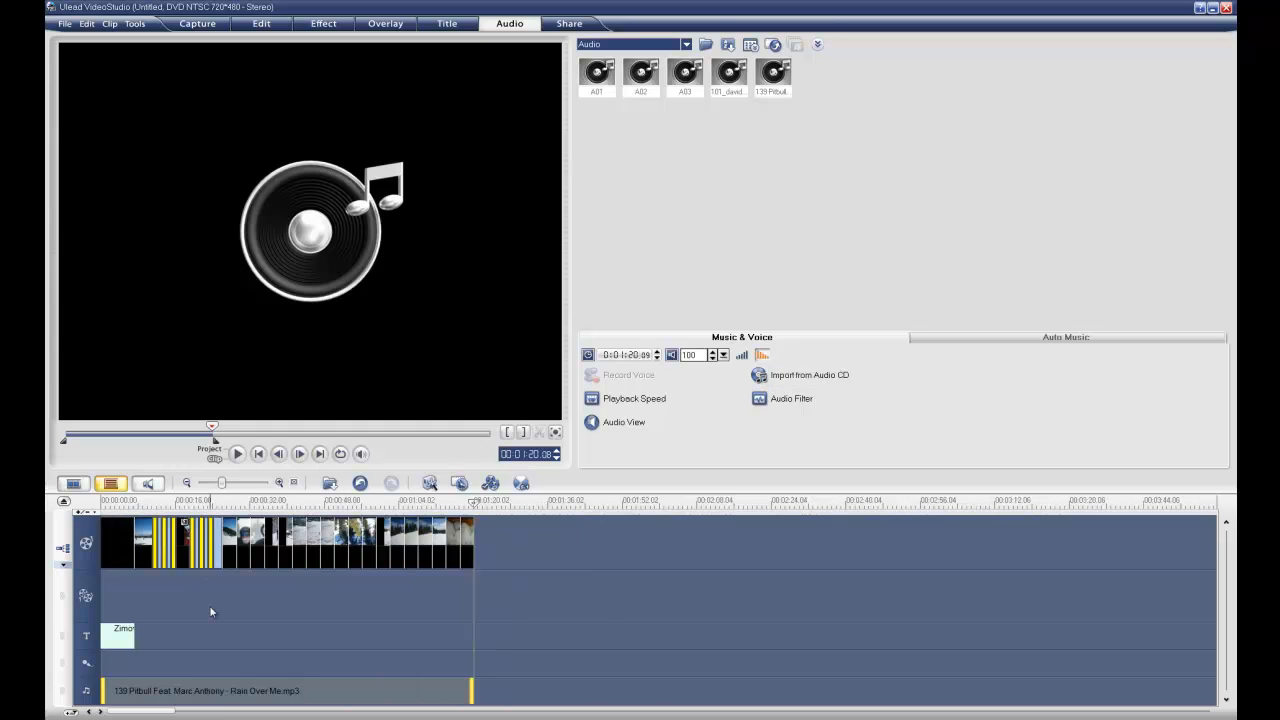
Step: Play the project from the beginning to check the title, photos and music, stopping at about 34 seconds
click(103, 500)
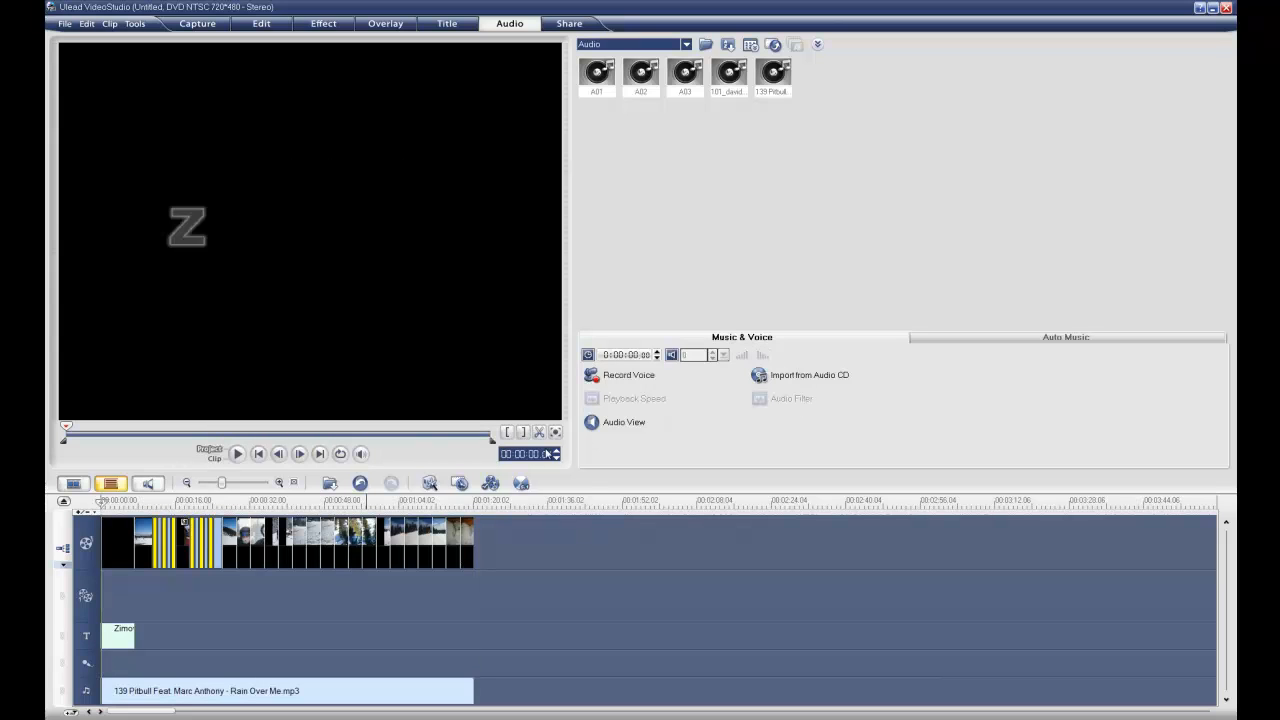
click(101, 500)
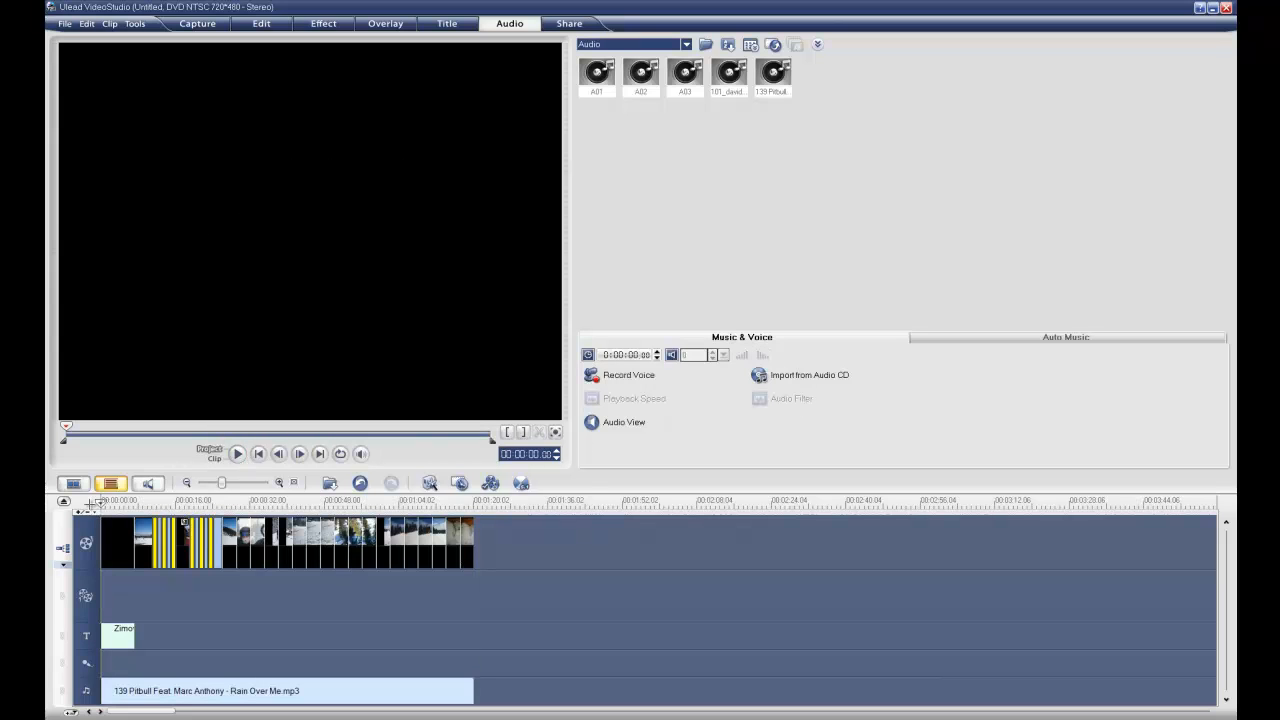
click(236, 453)
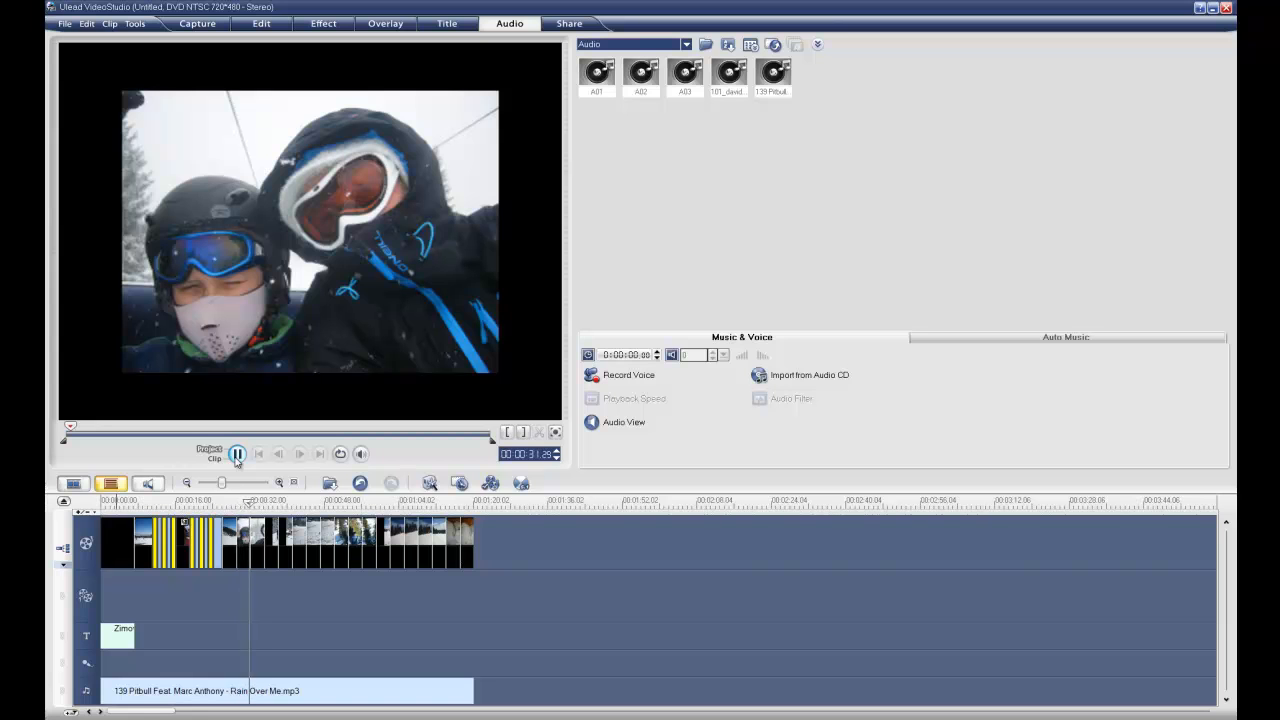
click(237, 455)
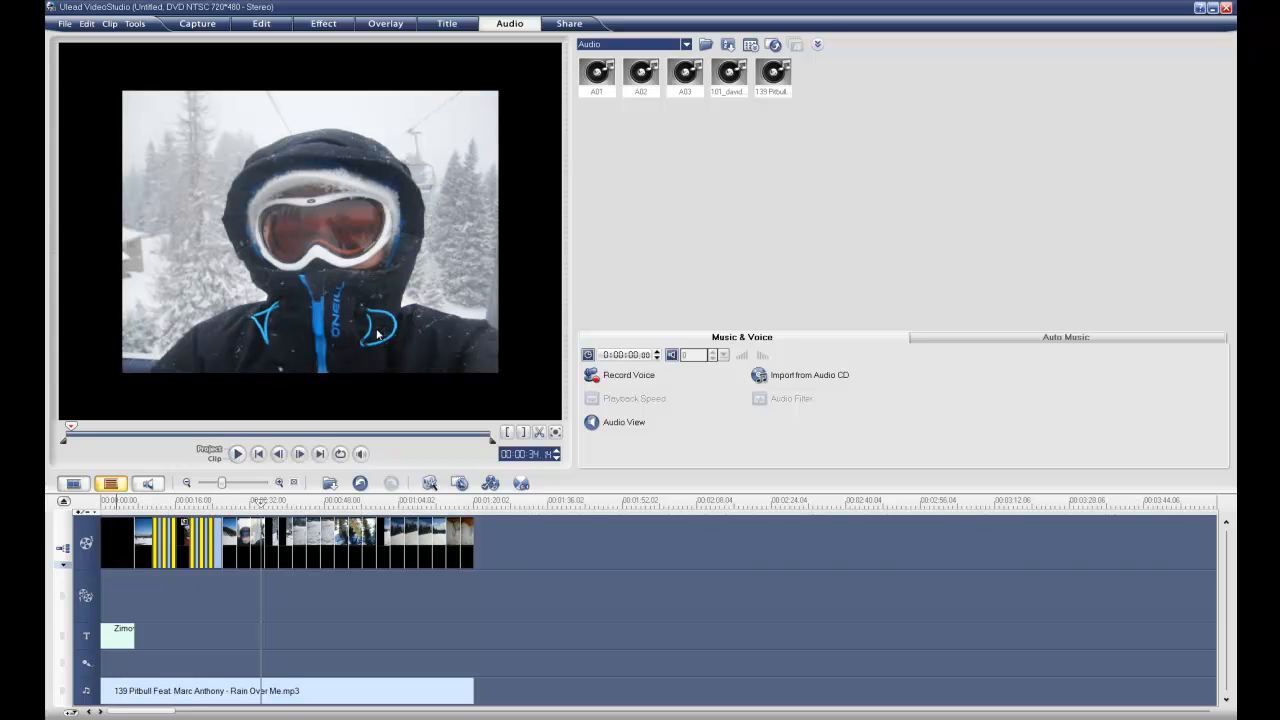
Step: Look through the video file export formats, including the DVD/VCD/SVCD/MPEG presets, without choosing one, and minimize the editor
click(576, 24)
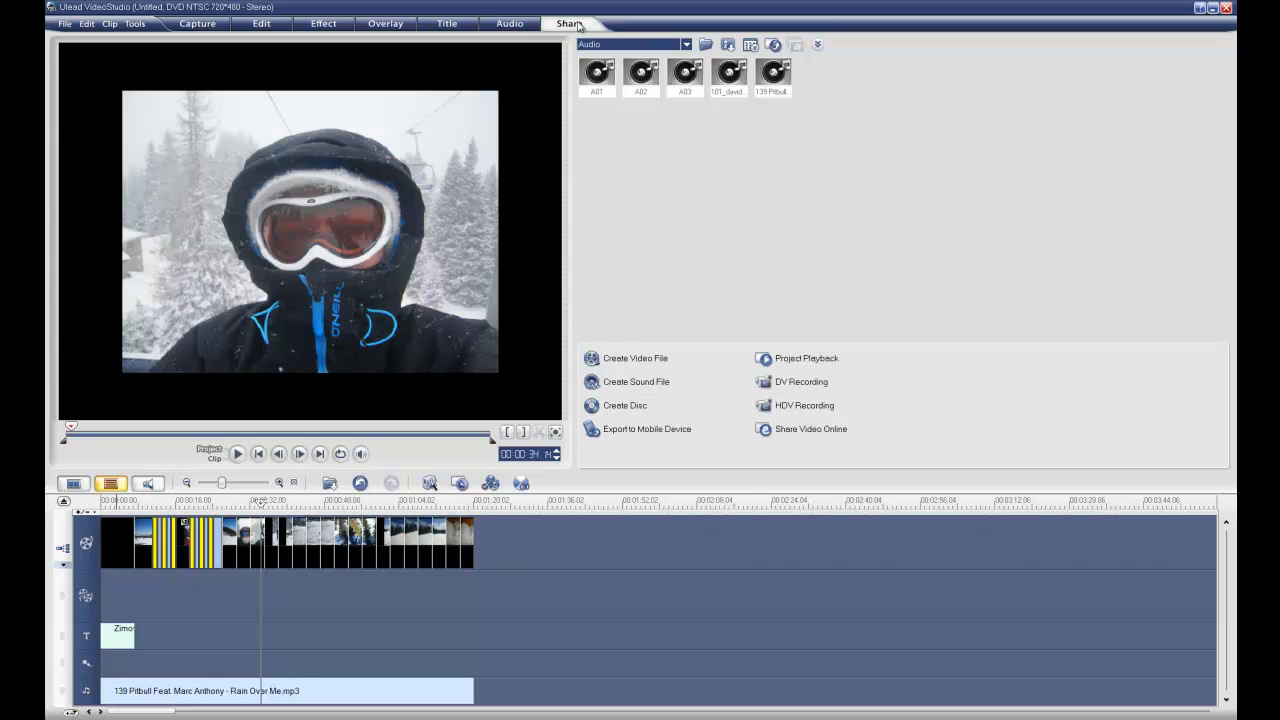
click(622, 362)
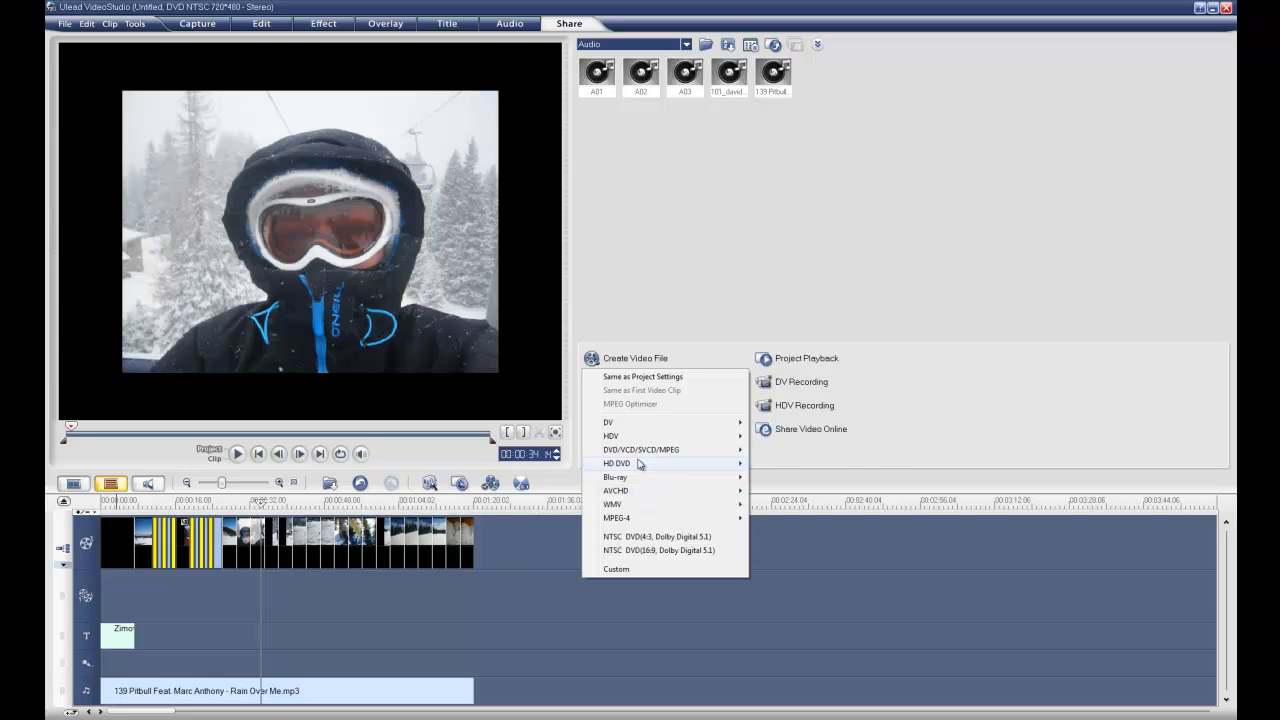
mouse_move(641, 452)
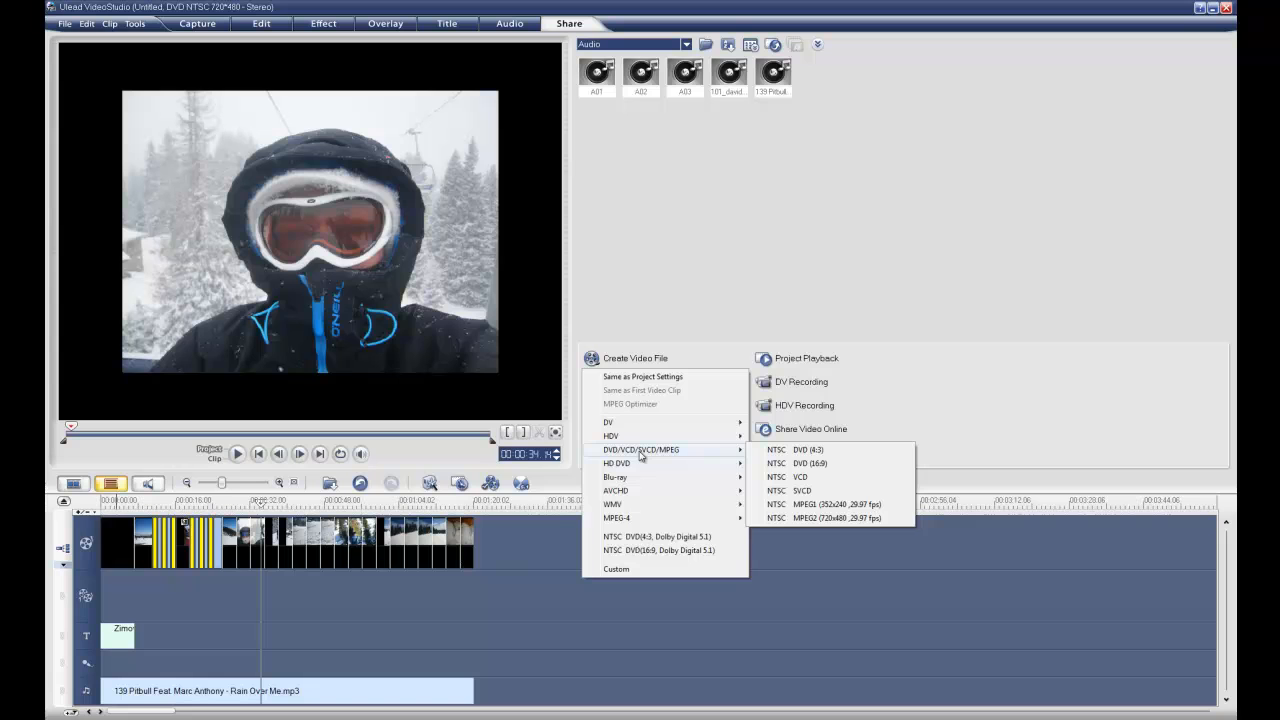
click(703, 315)
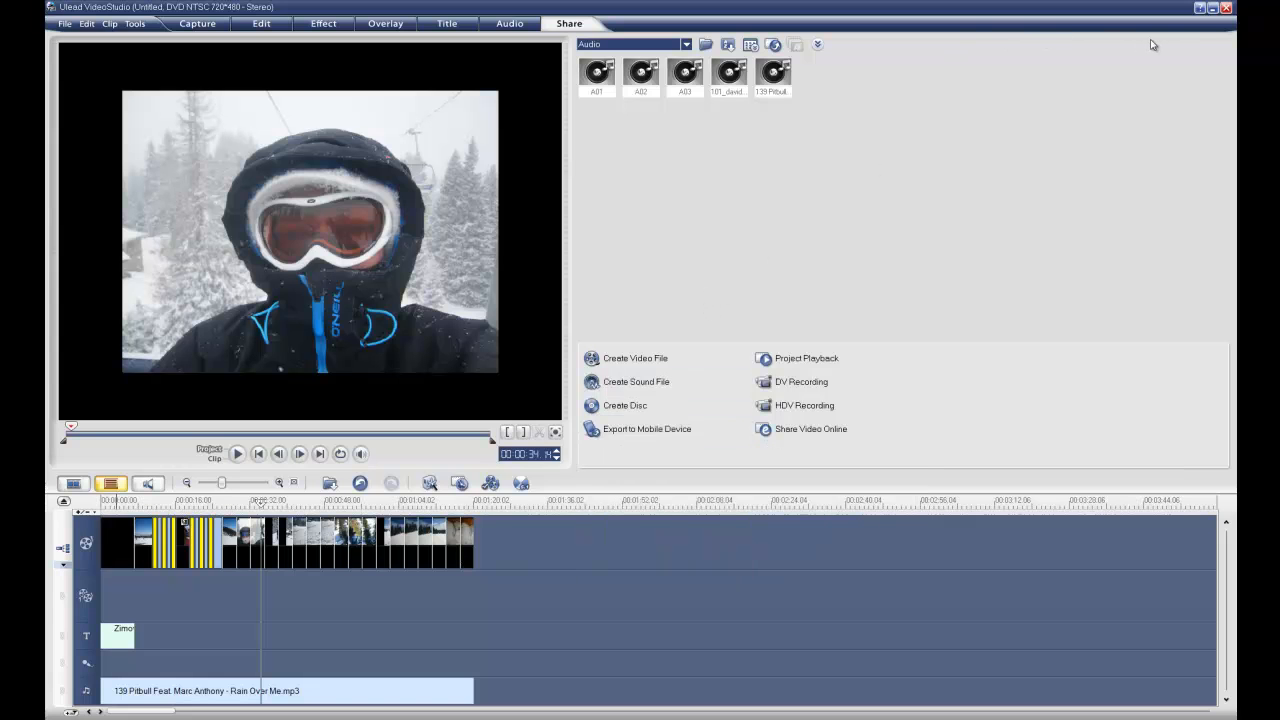
click(1213, 11)
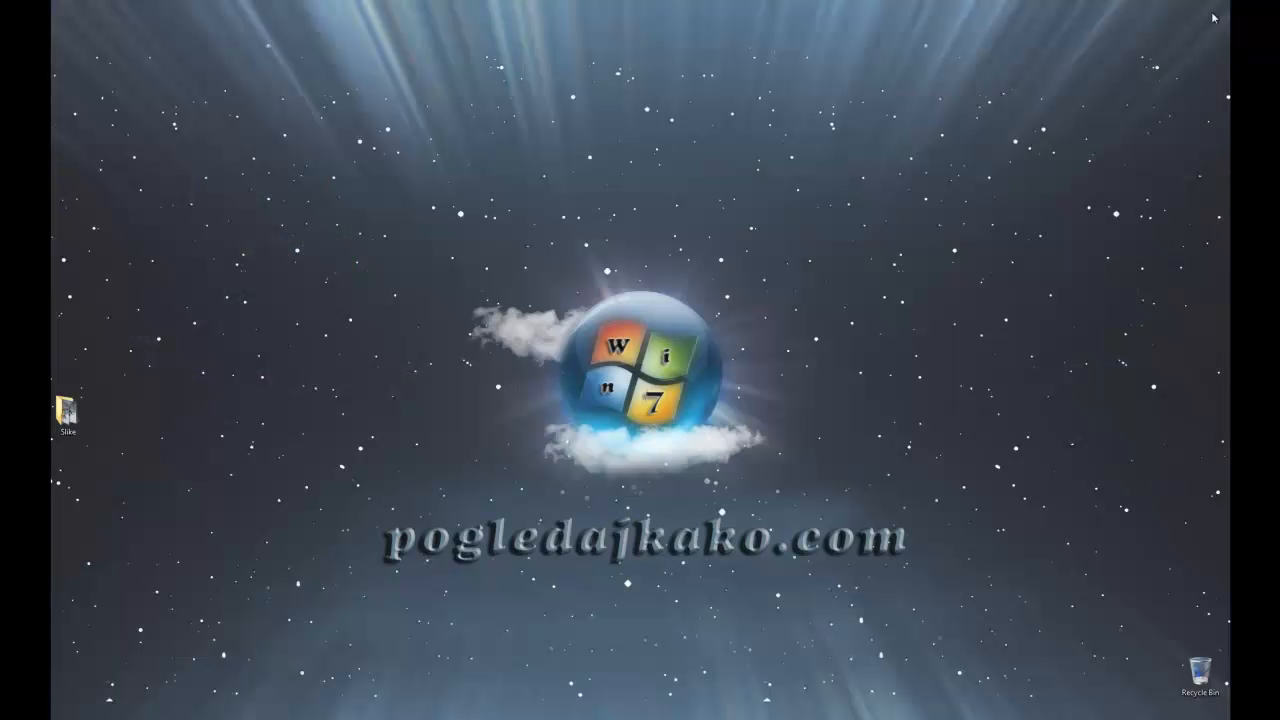